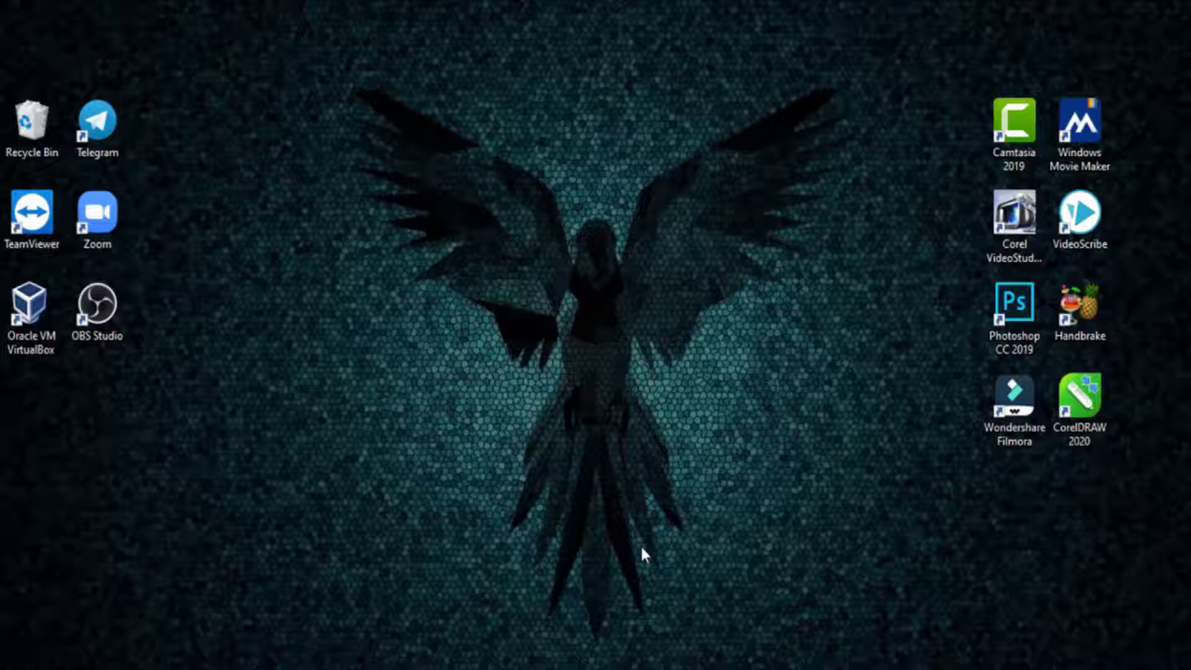
# Run DLCBoot as administrator from the DLC Boot 2019 3.6 Build 190411 folder inside D:\MASTER.
pyautogui.moveTo(623, 664)
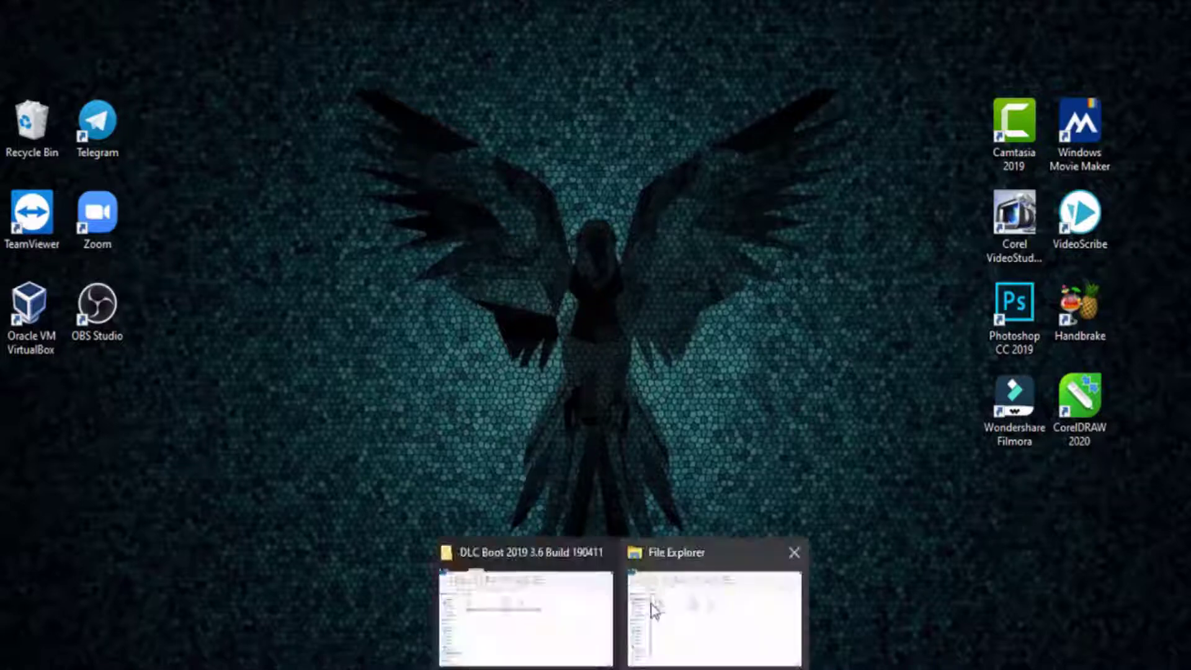
pyautogui.click(671, 600)
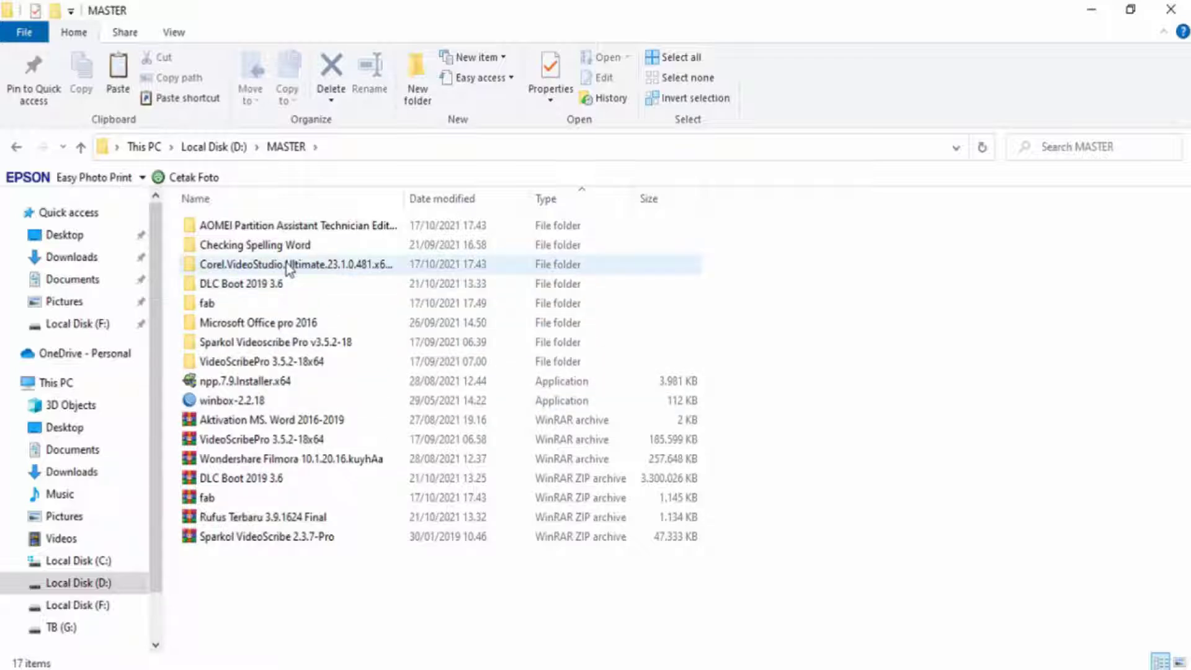
pyautogui.doubleClick(257, 284)
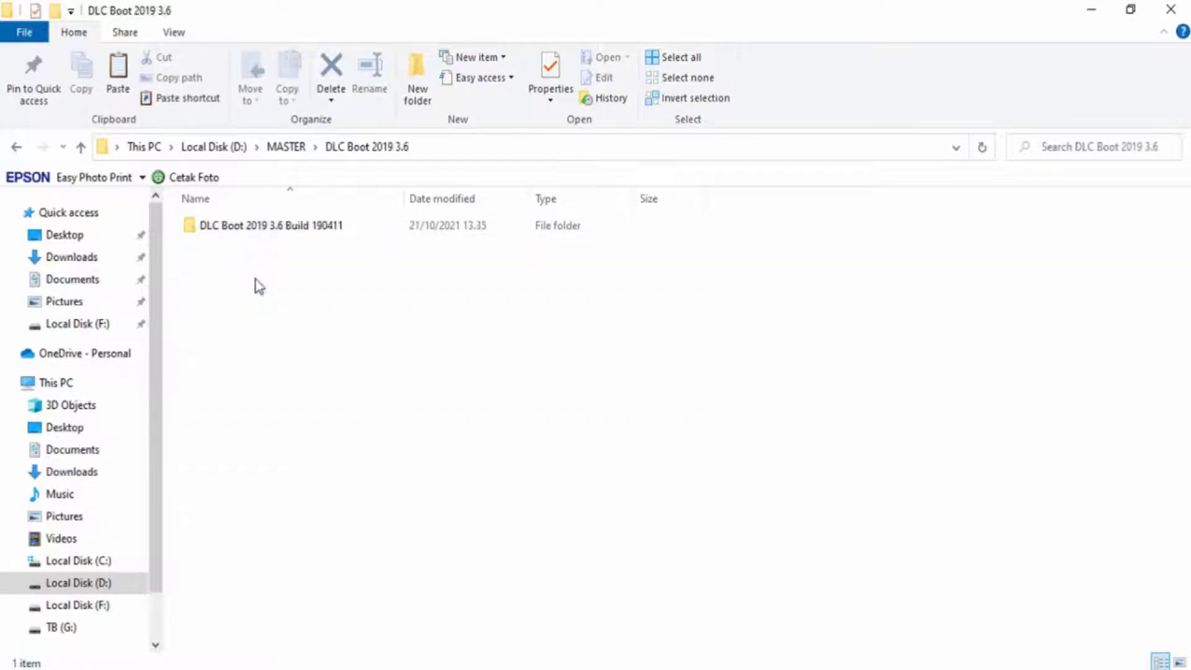
pyautogui.doubleClick(254, 229)
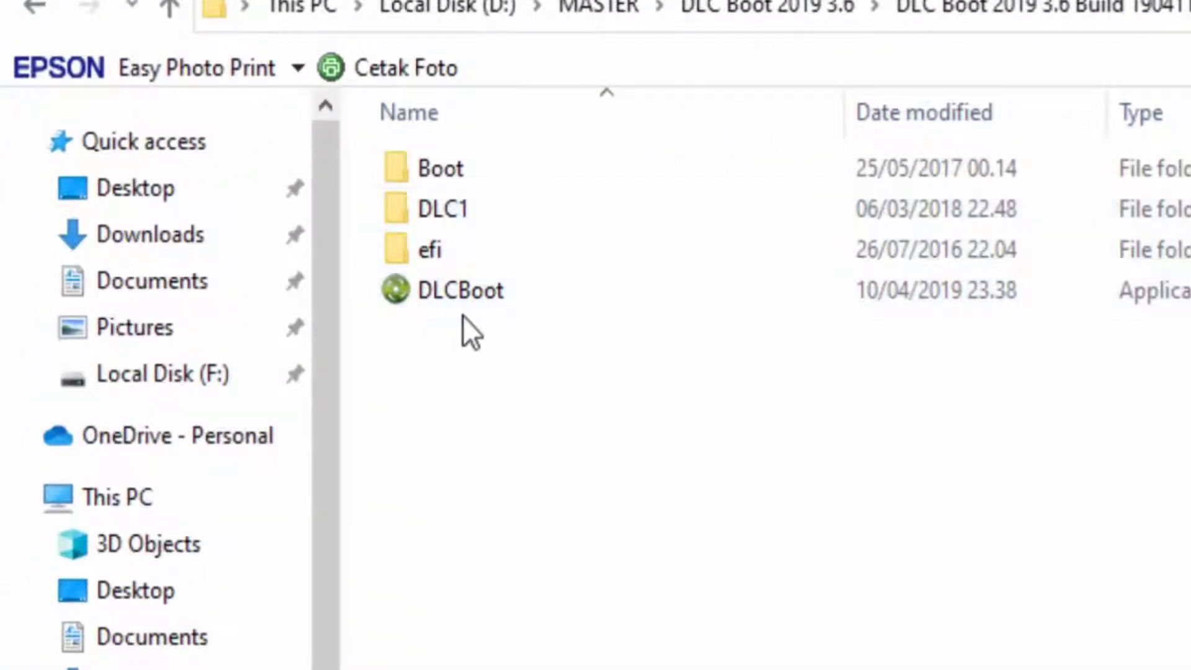
pyautogui.click(459, 291)
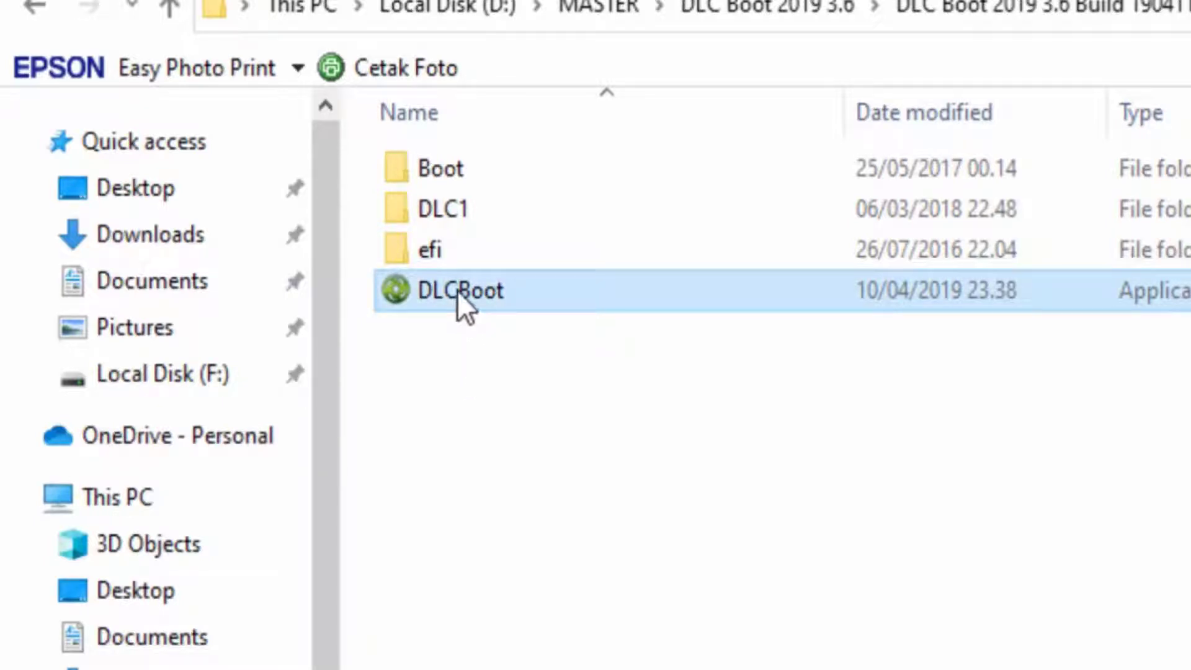
pyautogui.rightClick(459, 292)
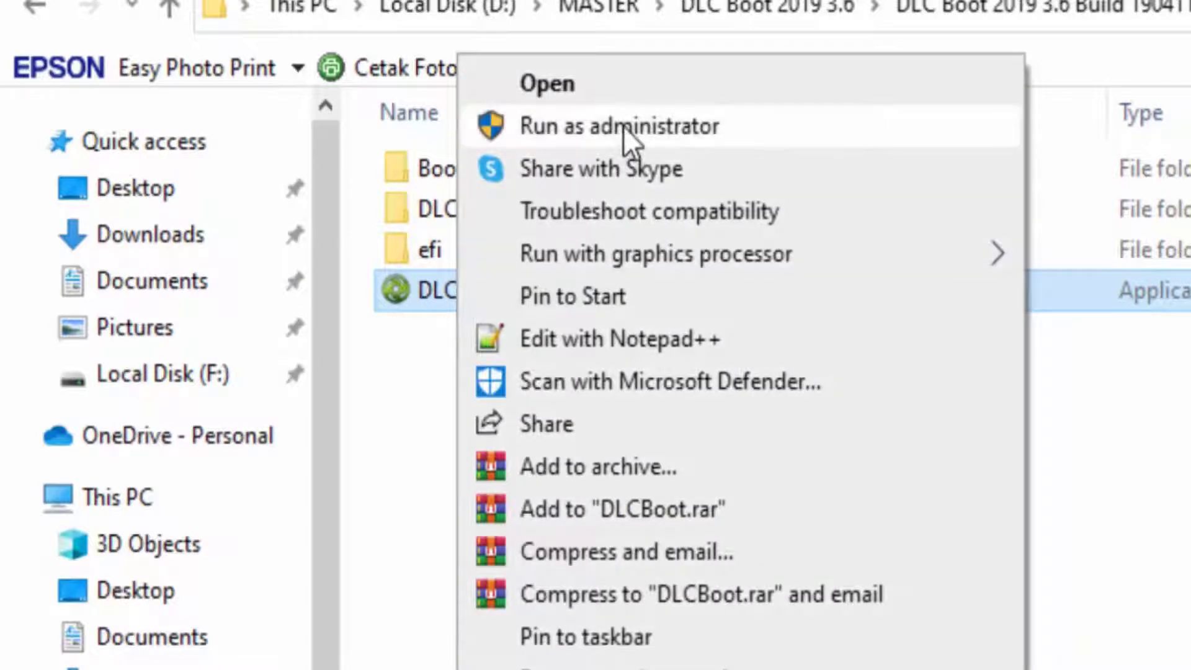
pyautogui.click(624, 127)
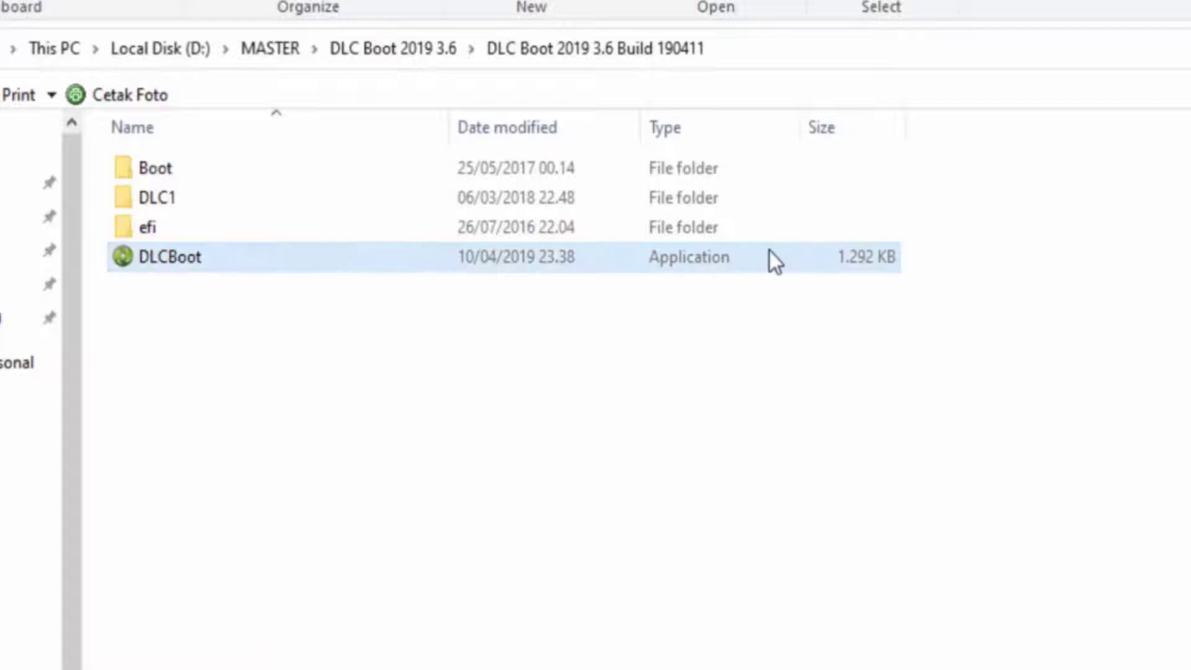
# Check the size in the properties of the DLC Boot 2019 3.6 Build 190411 folder, and close them.
pyautogui.hotkey('alt', 'Up')
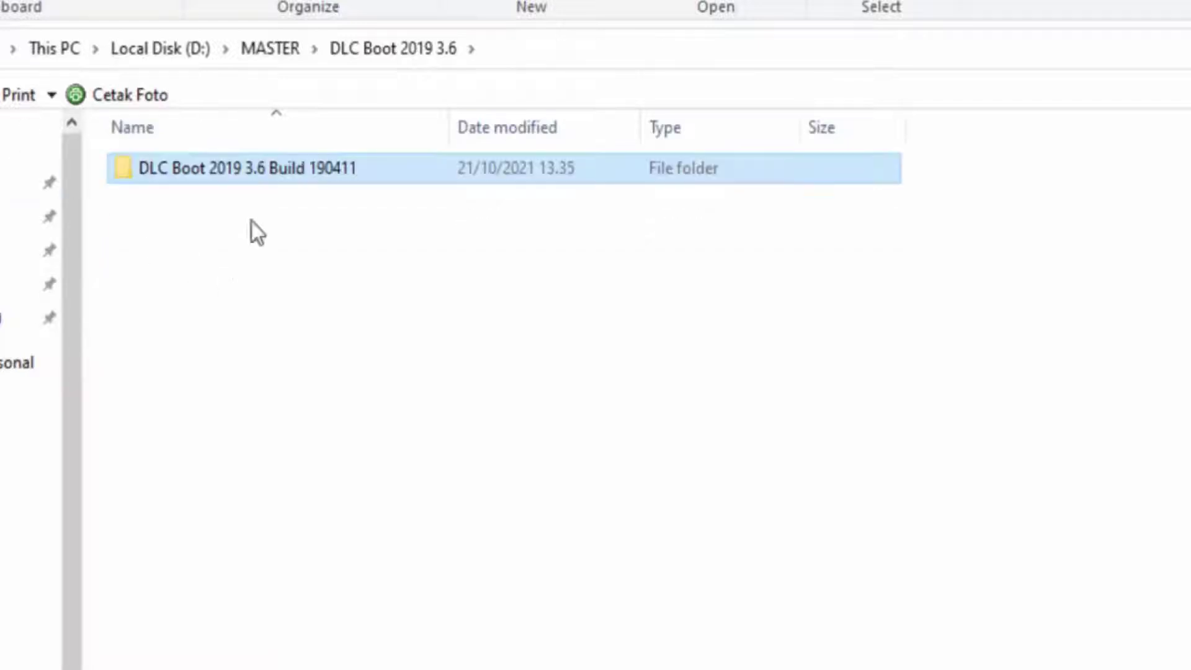
pyautogui.rightClick(243, 171)
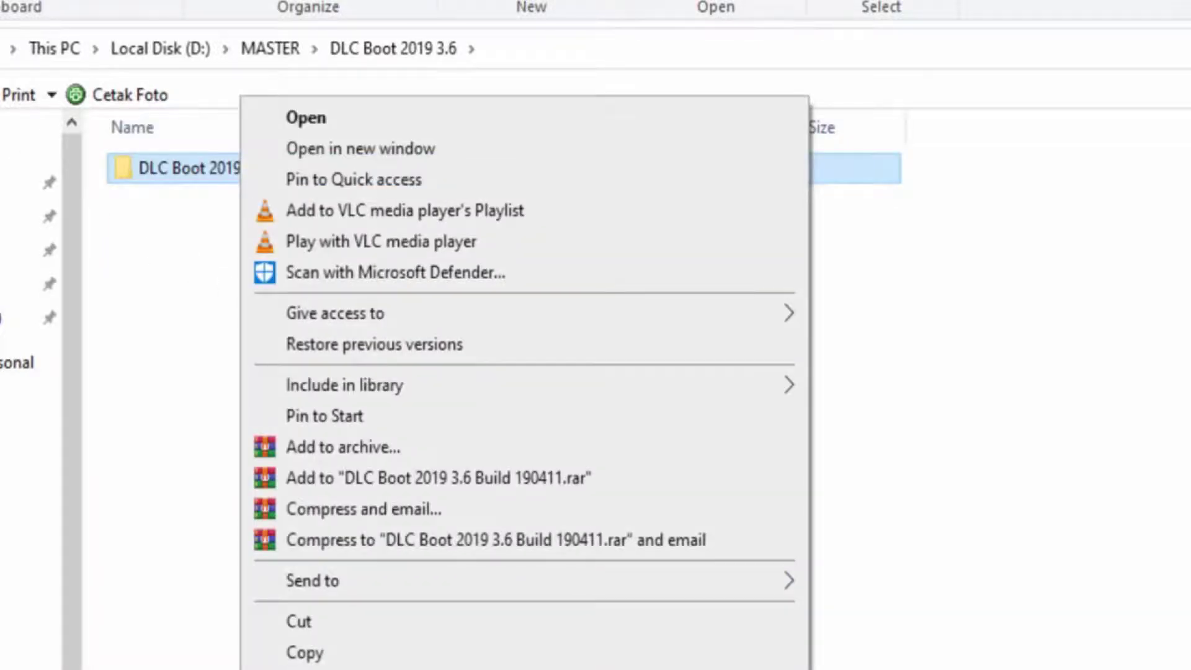
pyautogui.press('r')
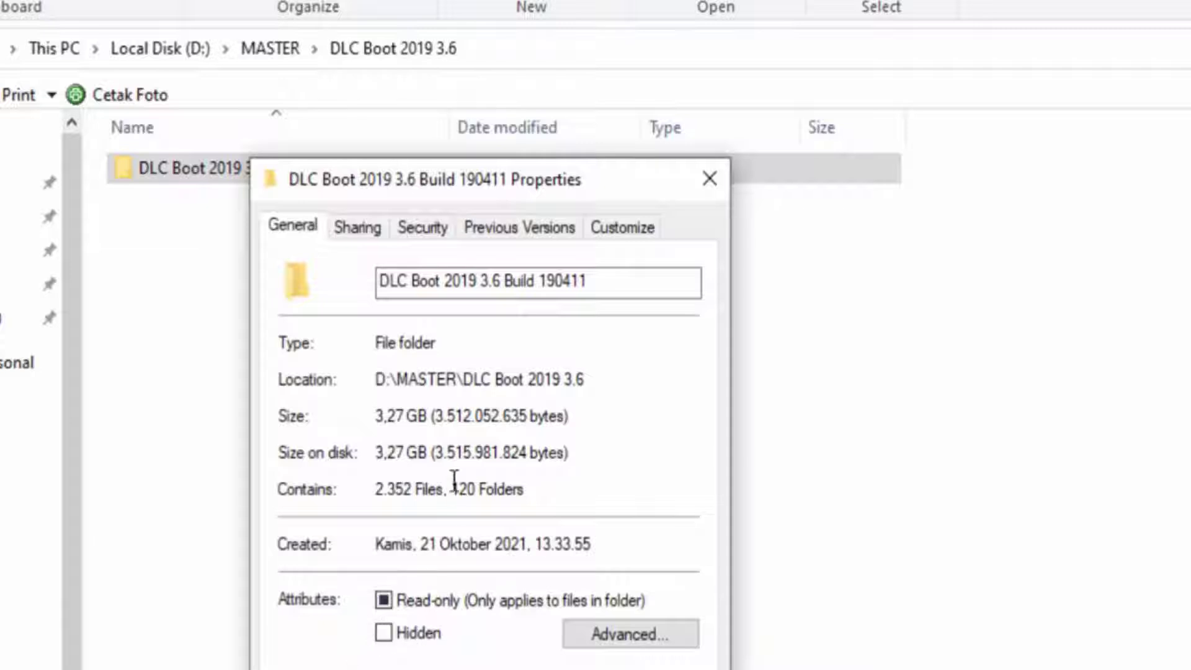
pyautogui.moveTo(610, 176); pyautogui.dragTo(570, 167)
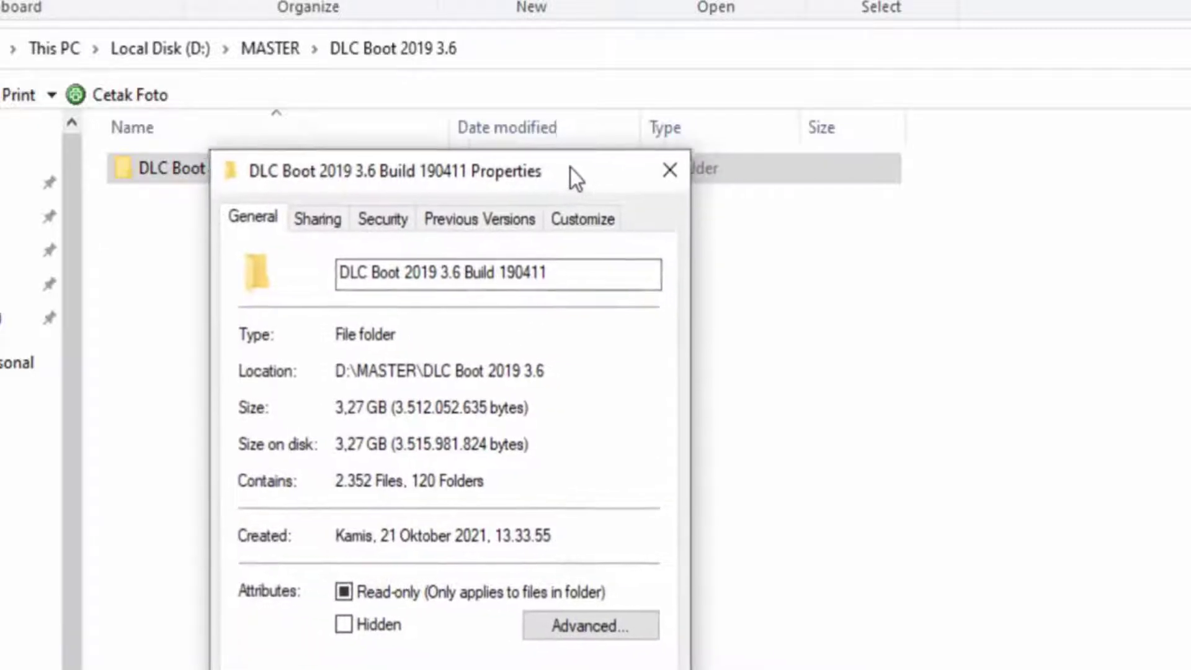
pyautogui.click(668, 171)
pyautogui.click(615, 341)
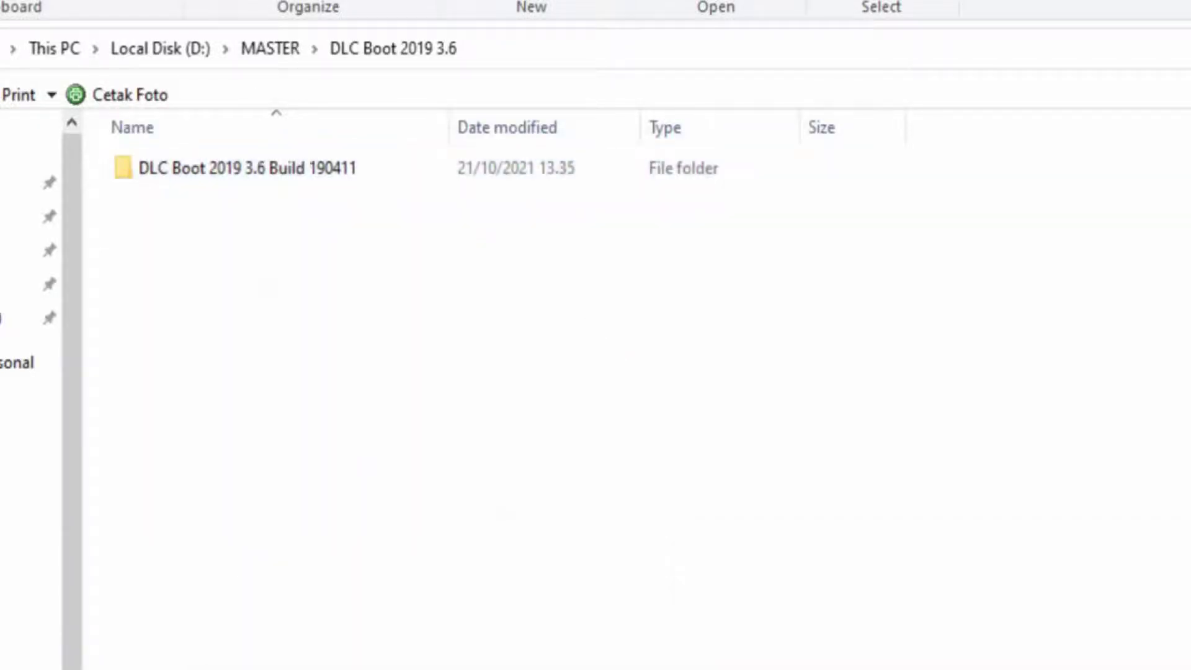
# Reopen the DLC Boot 2019 3.6 folder from MASTER, and open the Data Recovery tools in DLC Boot.
pyautogui.hotkey('alt', 'Up')
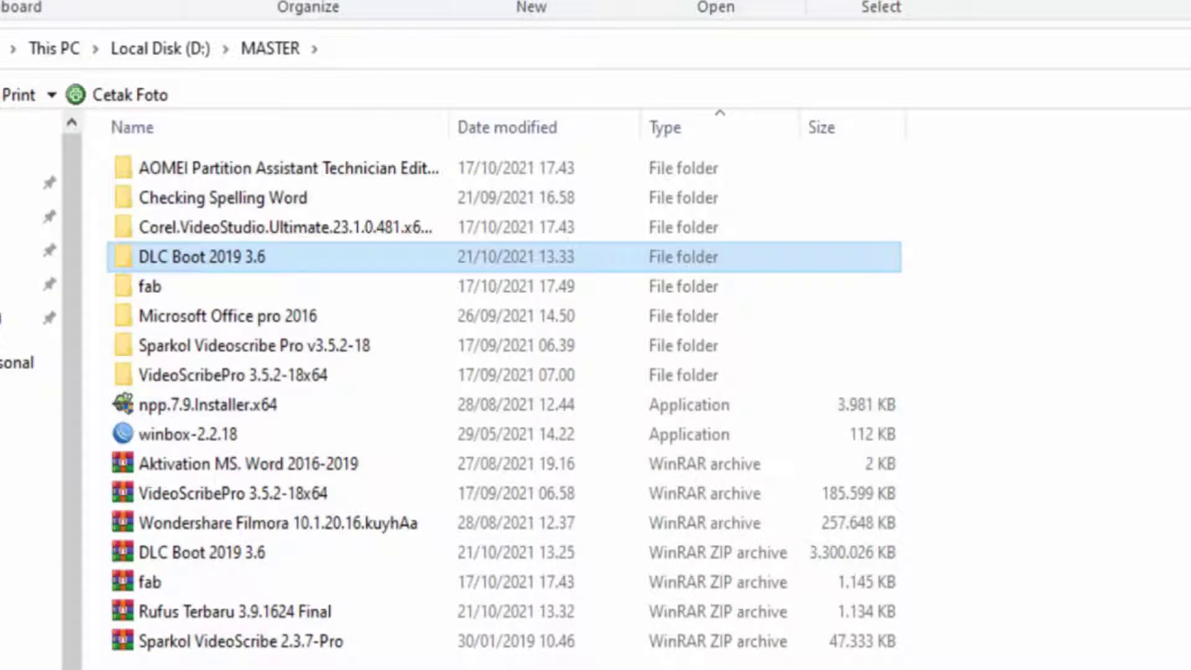
pyautogui.click(807, 517)
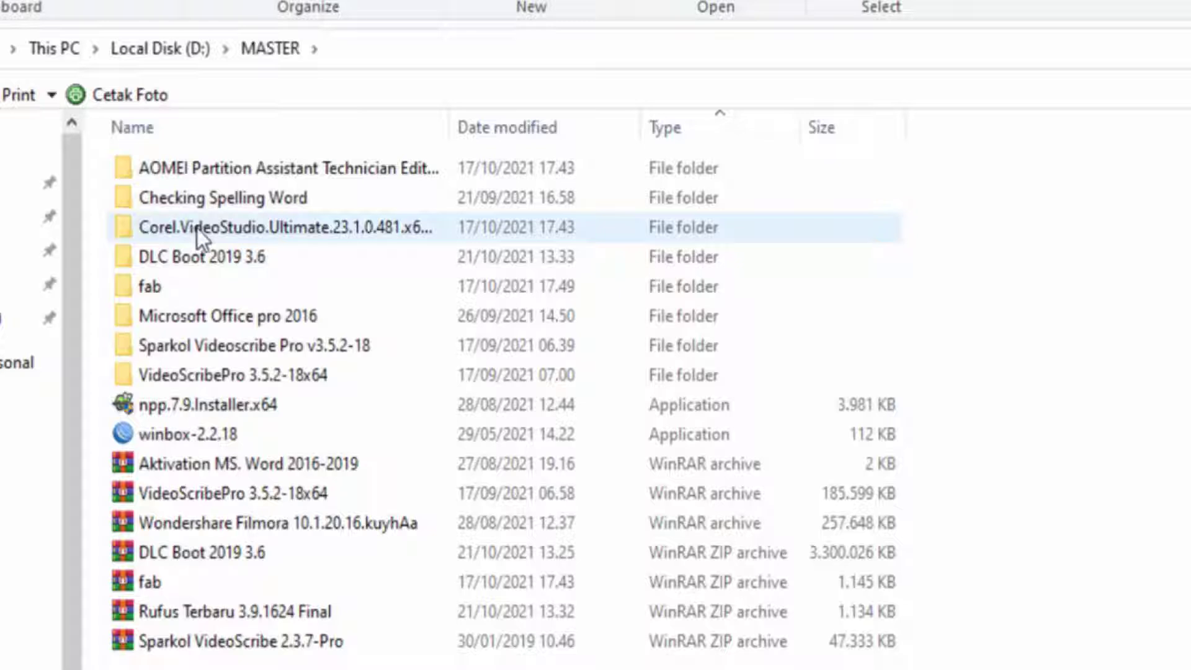
pyautogui.doubleClick(214, 254)
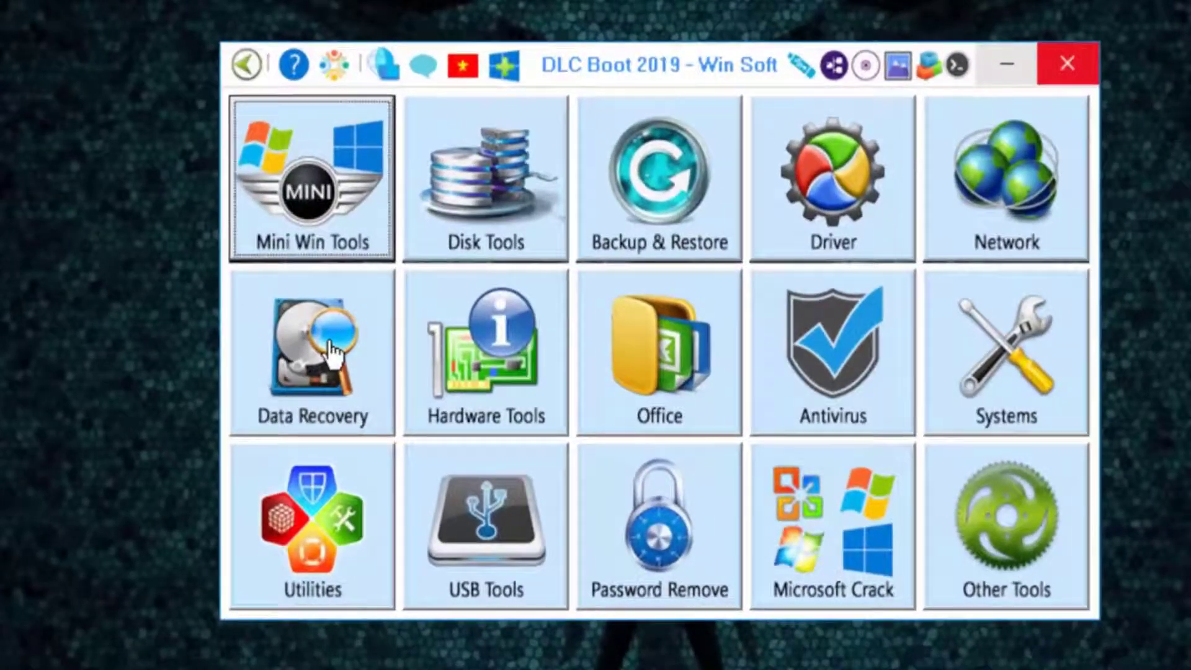
pyautogui.click(332, 353)
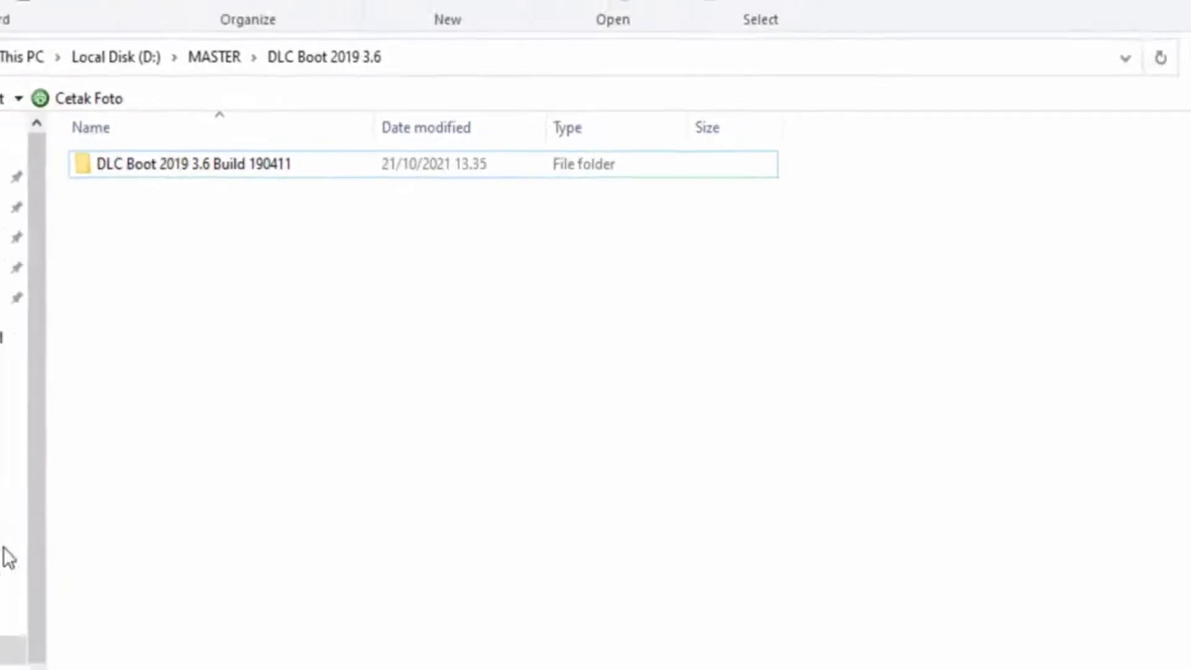
# Permanently delete the KATA PENGANTAR PDF and the Thumbnails image from Local Disk (F:), bypassing the Recycle Bin.
pyautogui.click(80, 607)
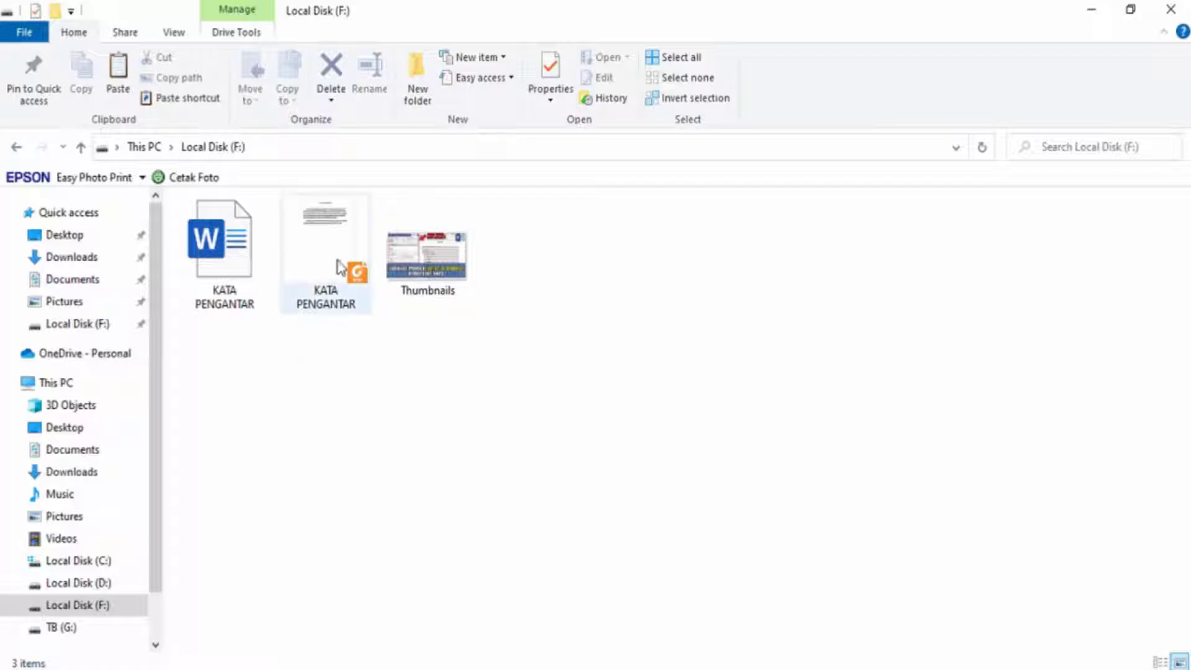
pyautogui.doubleClick(340, 288)
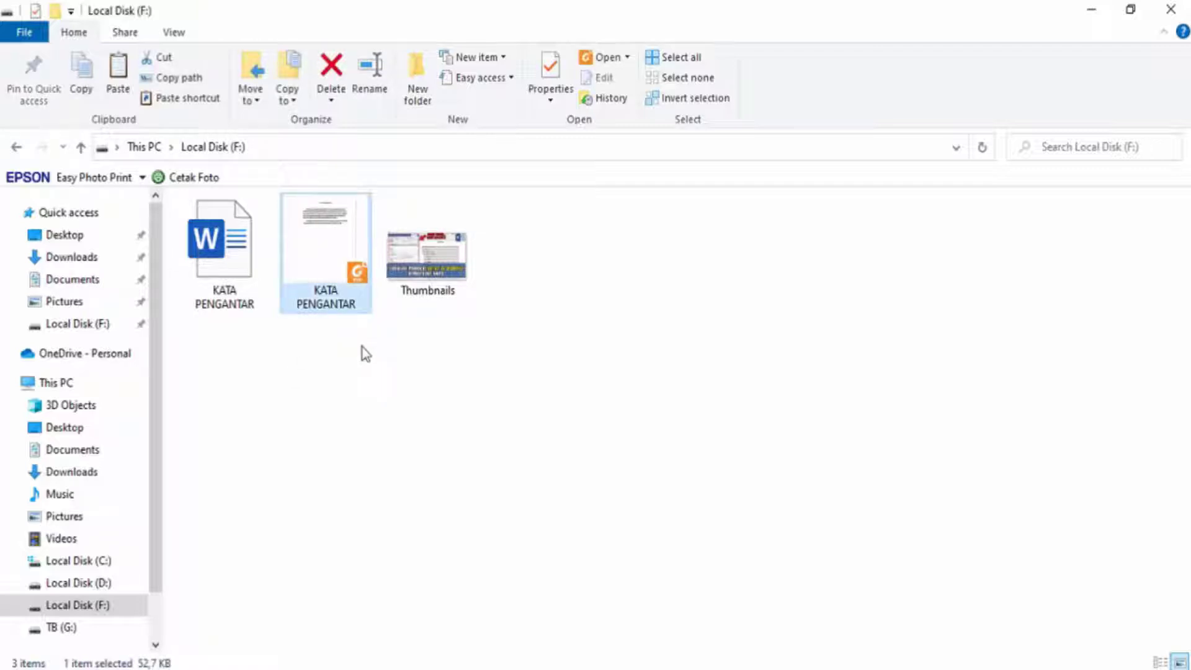
pyautogui.click(386, 337)
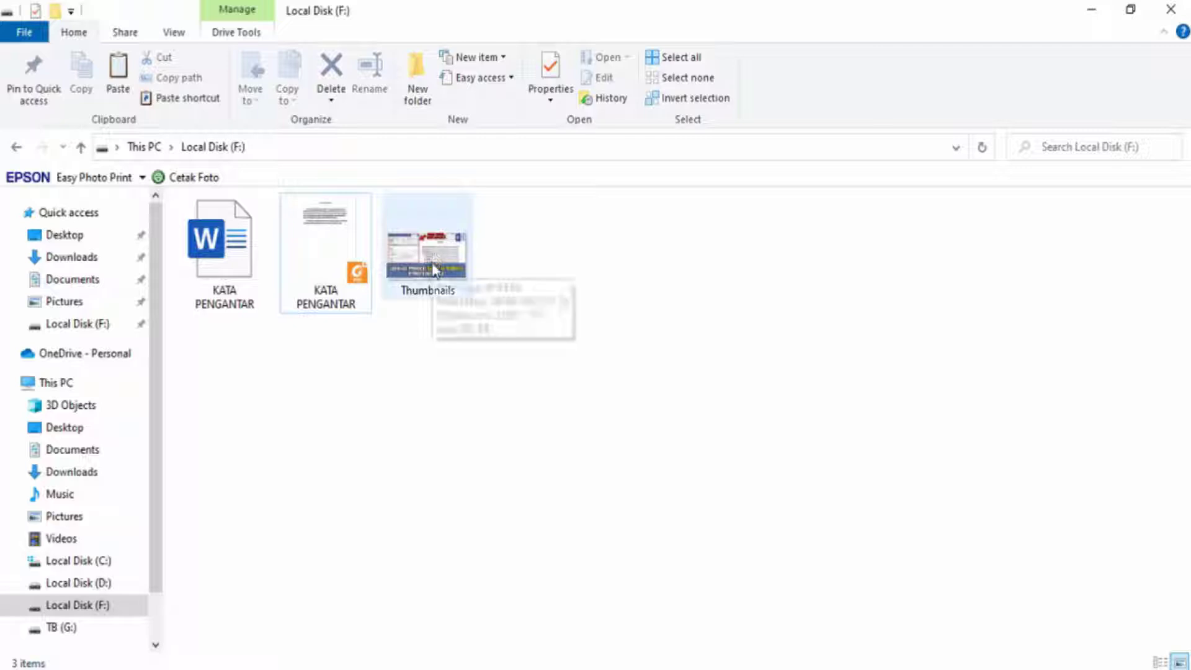
pyautogui.click(432, 268)
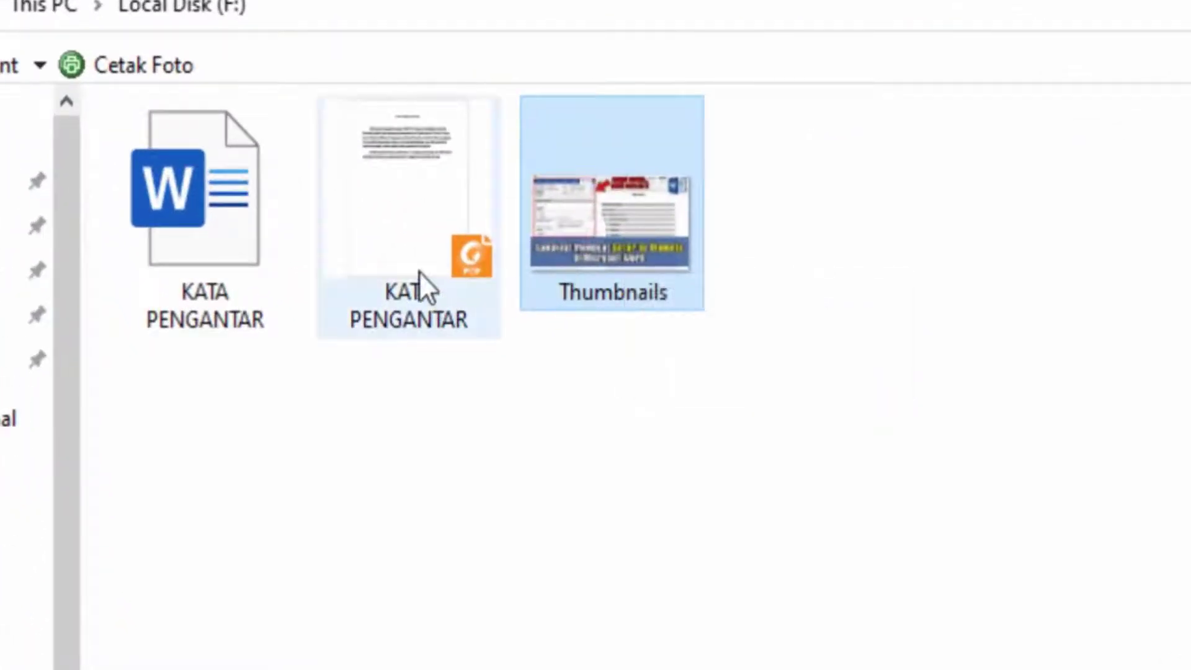
pyautogui.click(403, 238)
pyautogui.click(601, 248)
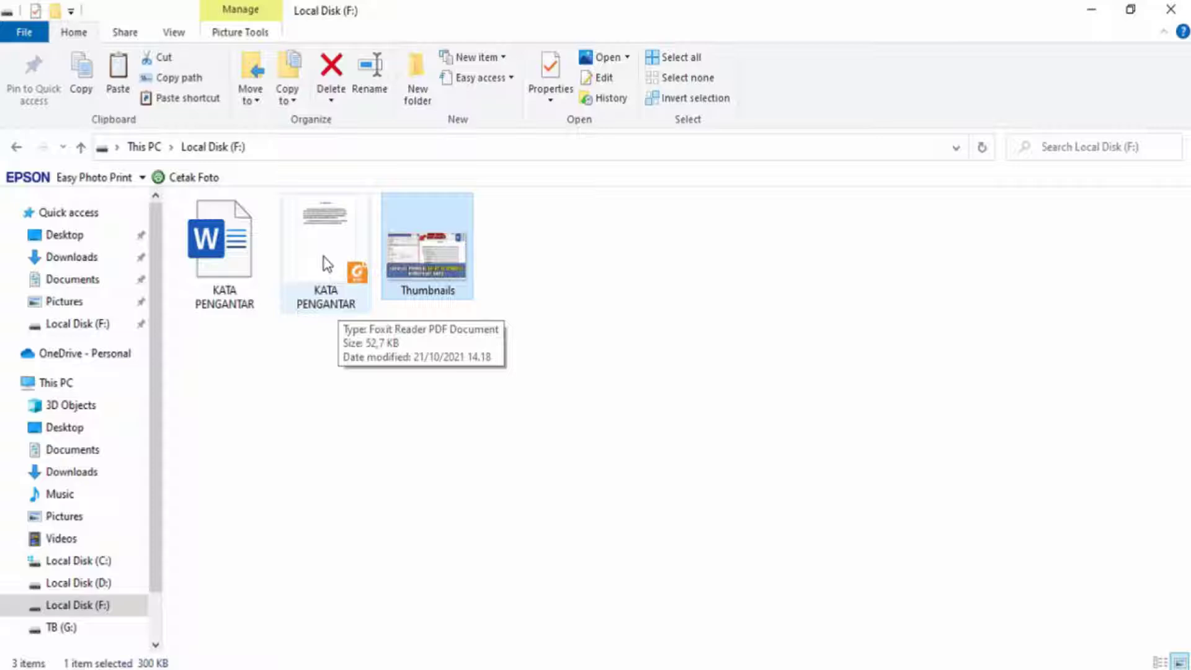
pyautogui.keyDown('ctrl'); pyautogui.click(326, 263); pyautogui.keyUp('ctrl')
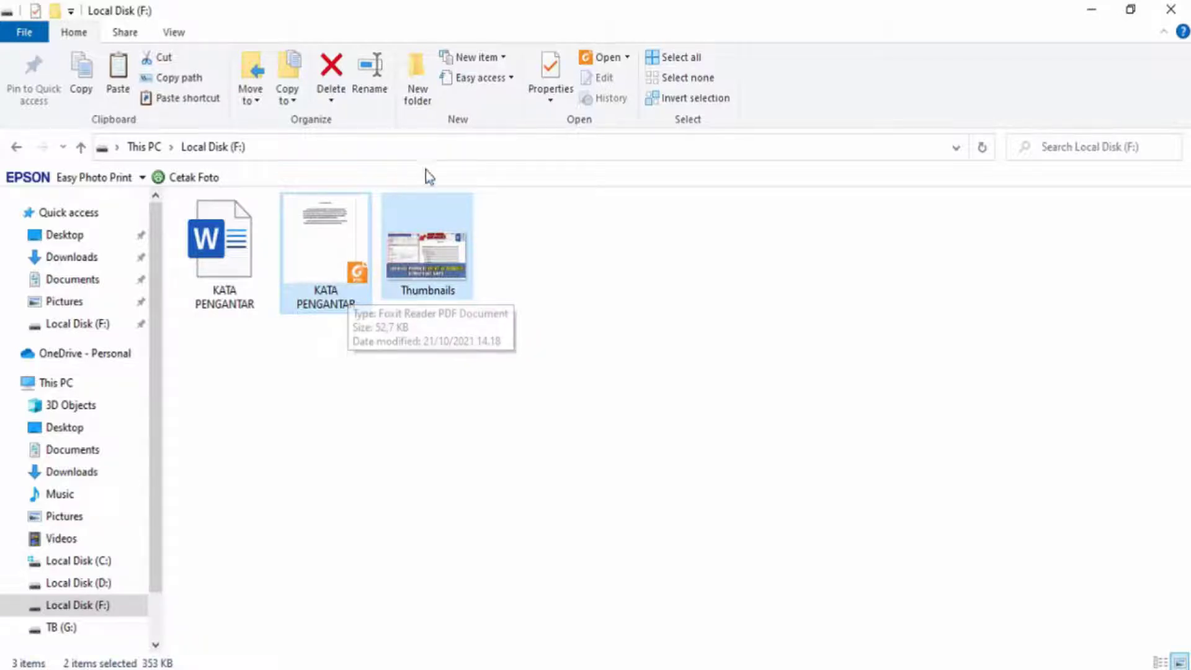
pyautogui.moveTo(452, 12); pyautogui.dragTo(542, 155)
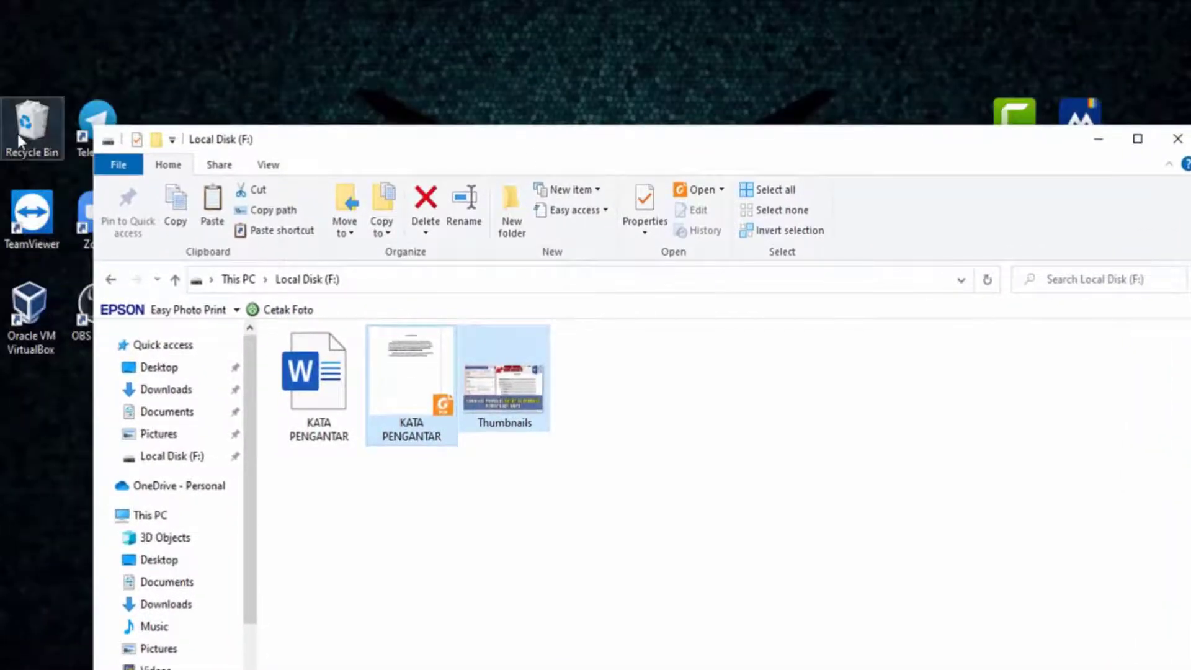
pyautogui.click(1138, 140)
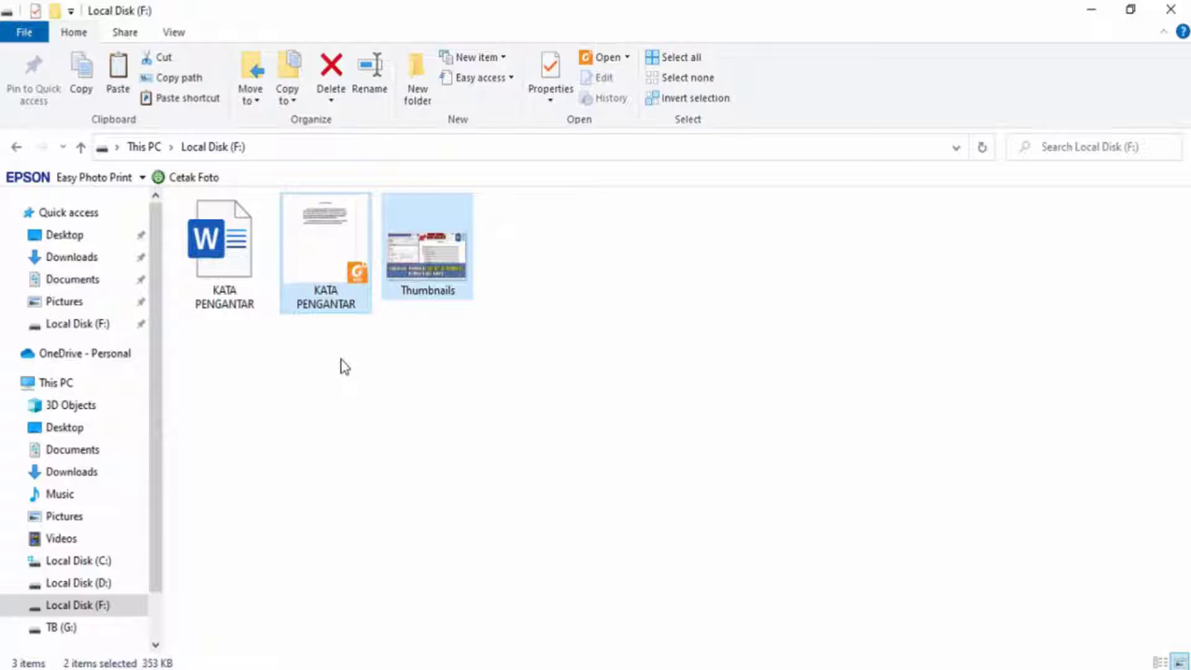
pyautogui.hotkey('shift', 'Delete')
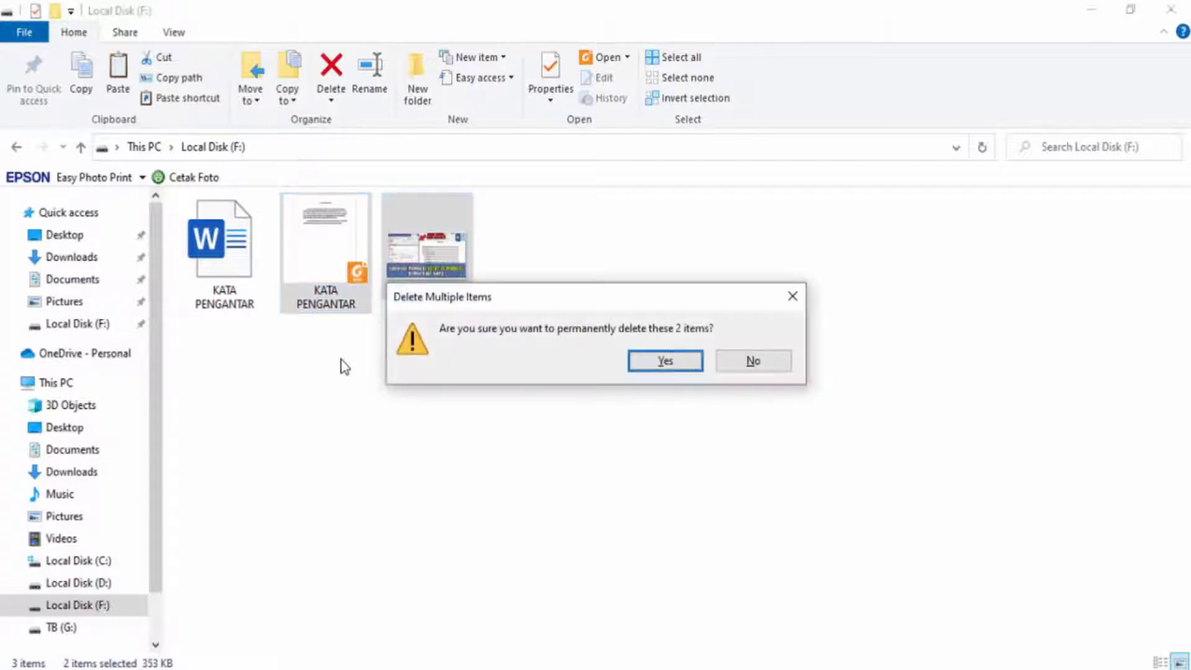
pyautogui.moveTo(534, 300); pyautogui.dragTo(523, 276)
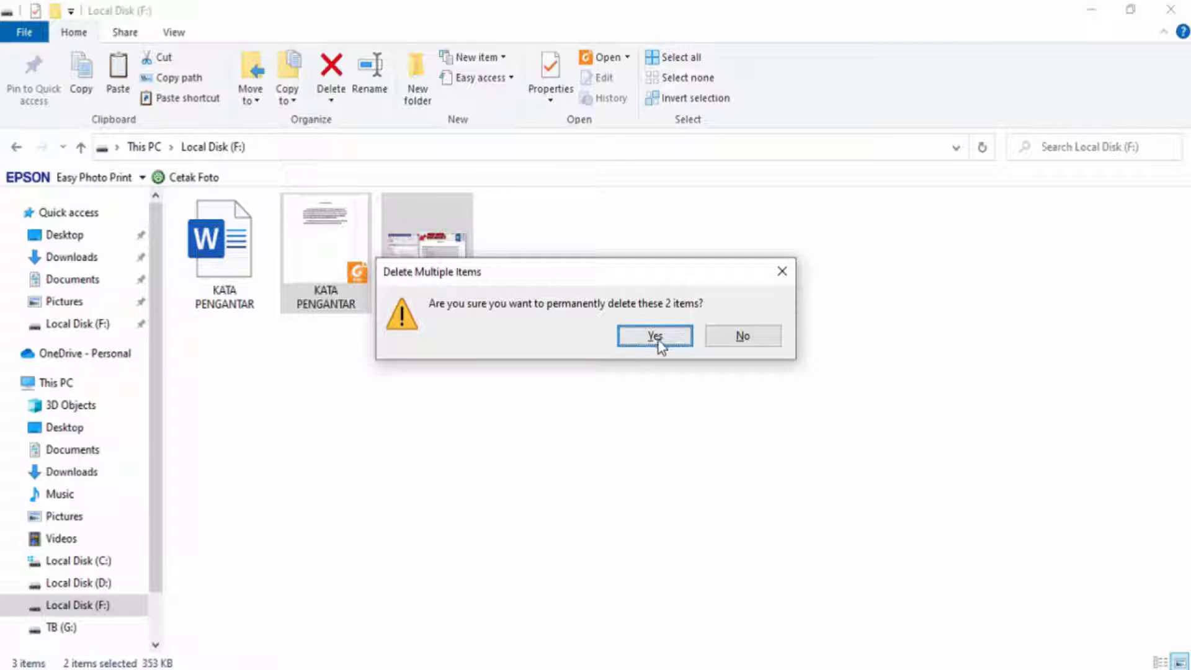
pyautogui.click(656, 336)
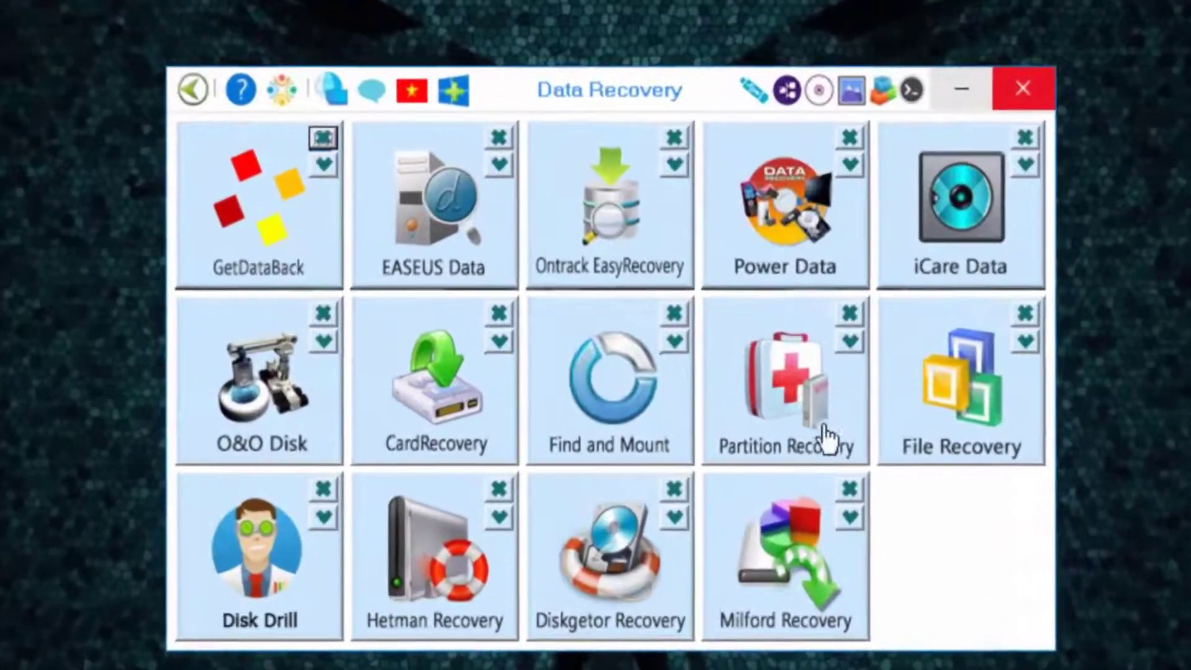
# Launch Power Data Recovery from the Data Recovery tools and scan Local Disk (F: NTFS) for lost files.
pyautogui.click(788, 234)
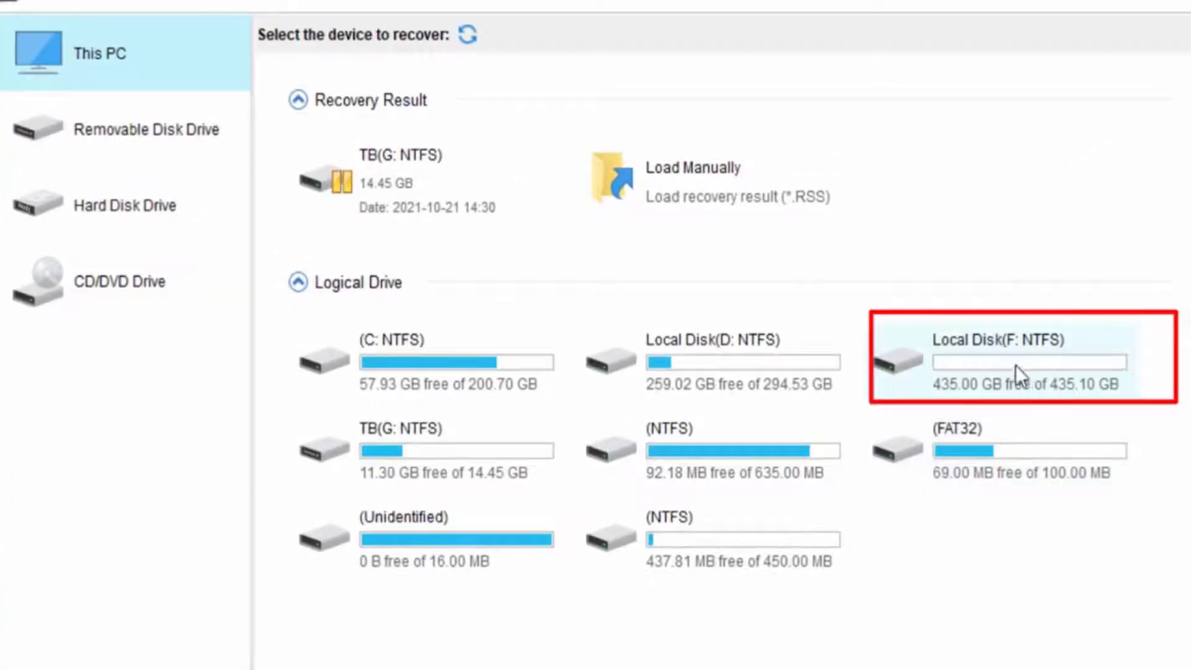
pyautogui.click(1019, 358)
pyautogui.doubleClick(1018, 355)
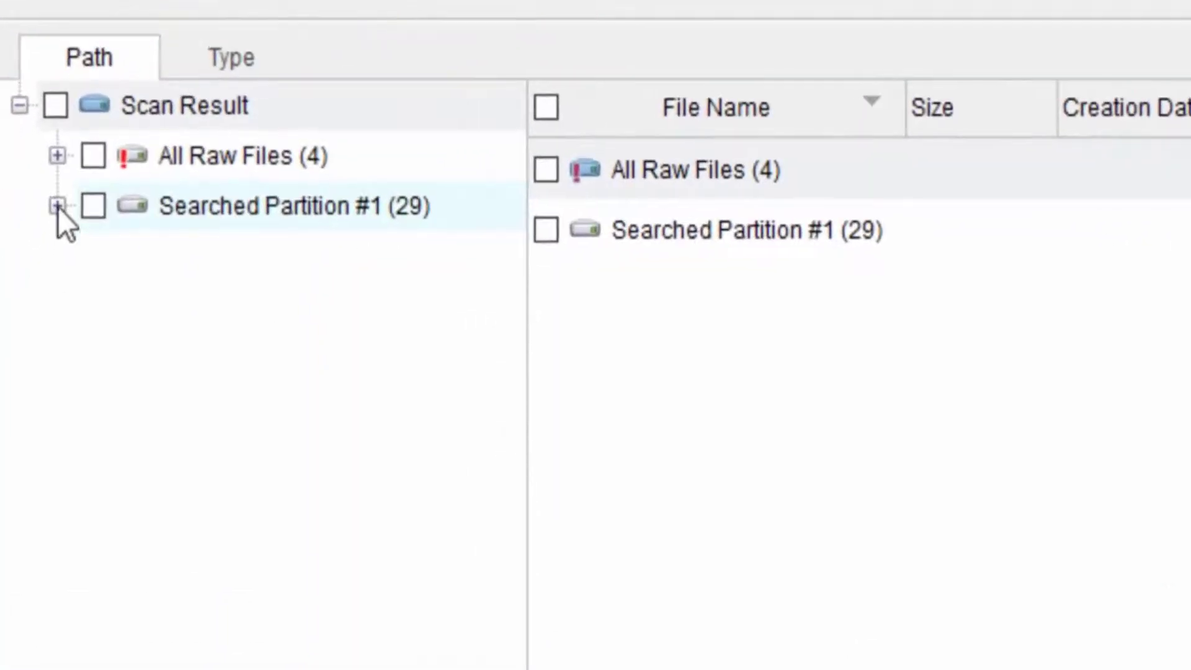
# Examine the files found under the NTFS folder of Searched Partition #1, and return to the Scan Result root.
pyautogui.click(57, 206)
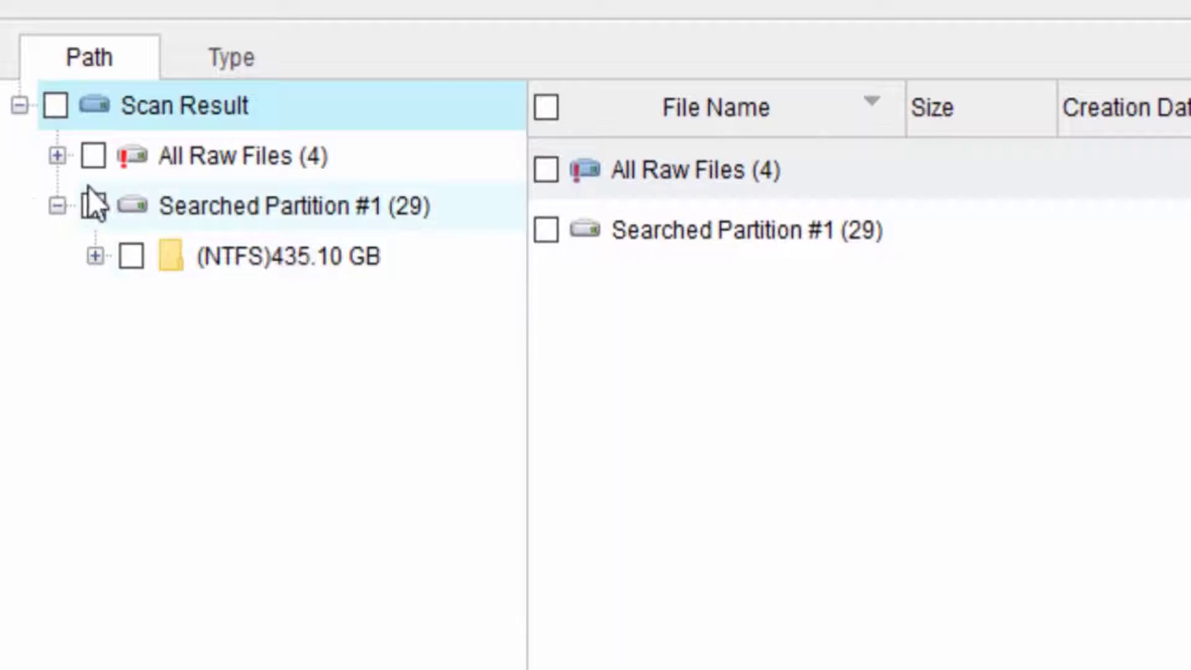
pyautogui.click(193, 211)
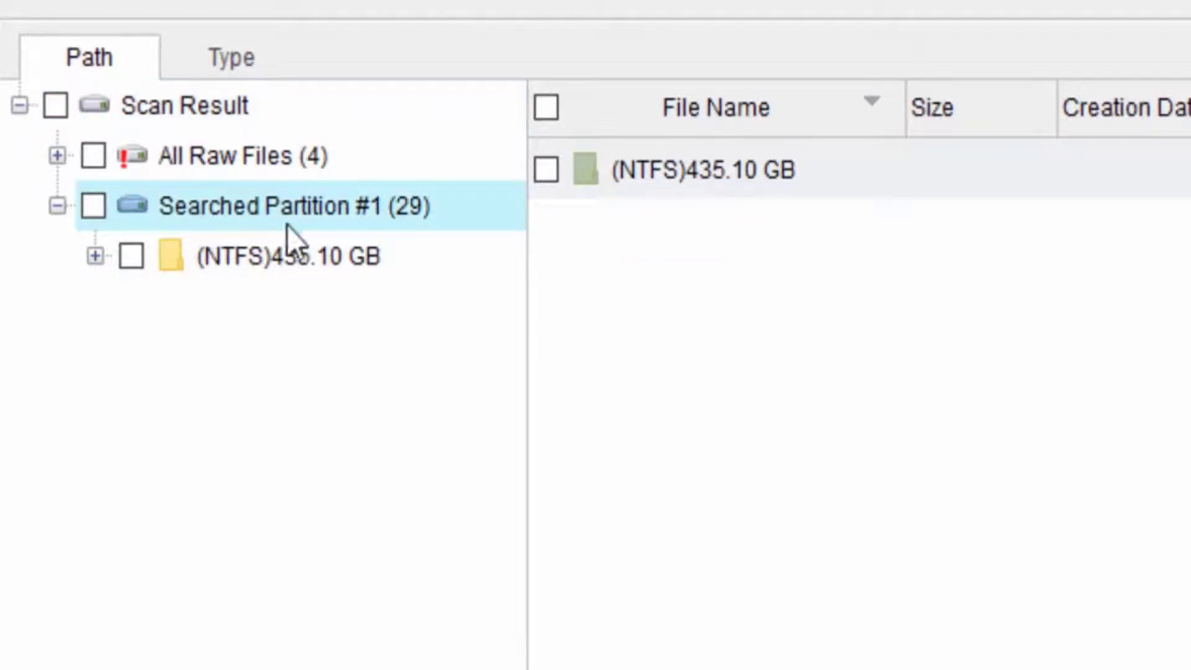
pyautogui.click(257, 254)
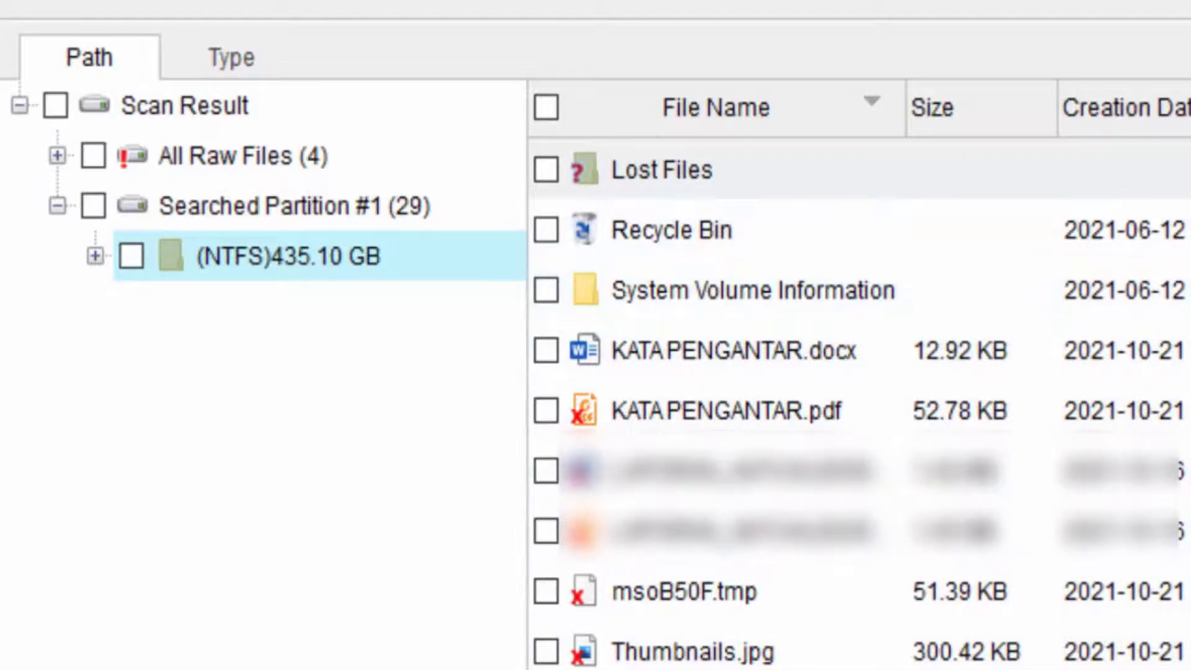
pyautogui.click(57, 205)
pyautogui.click(188, 106)
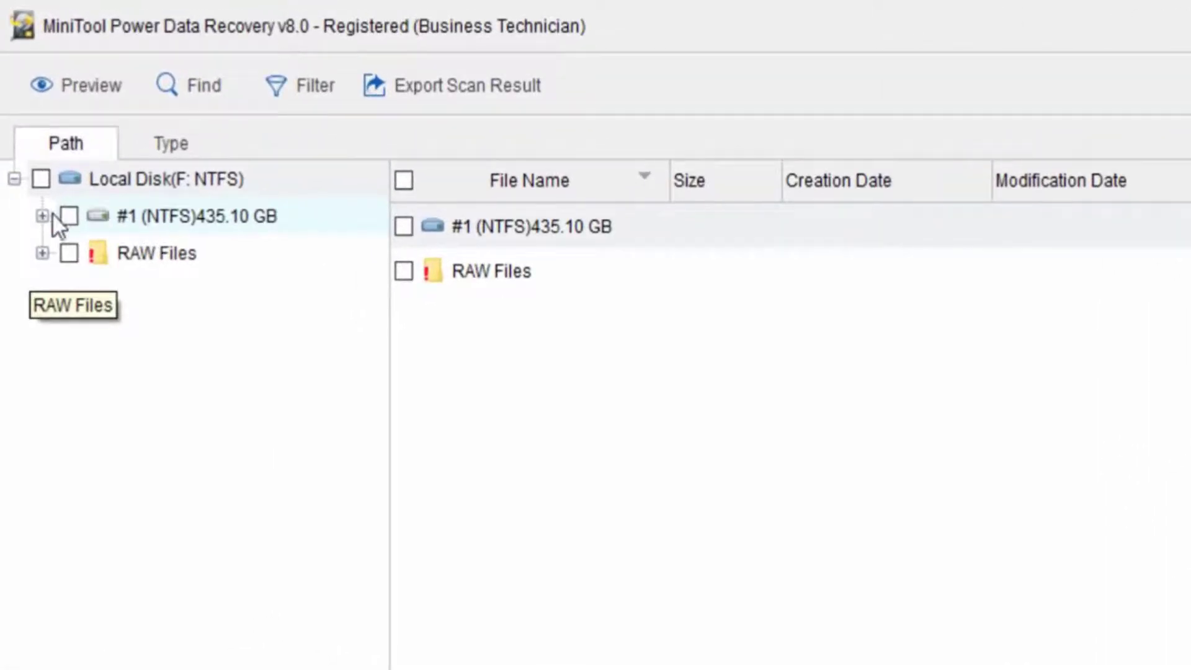
# Expand the #1 (NTFS) partition in the Local Disk (F:) scan results and list its files.
pyautogui.click(43, 216)
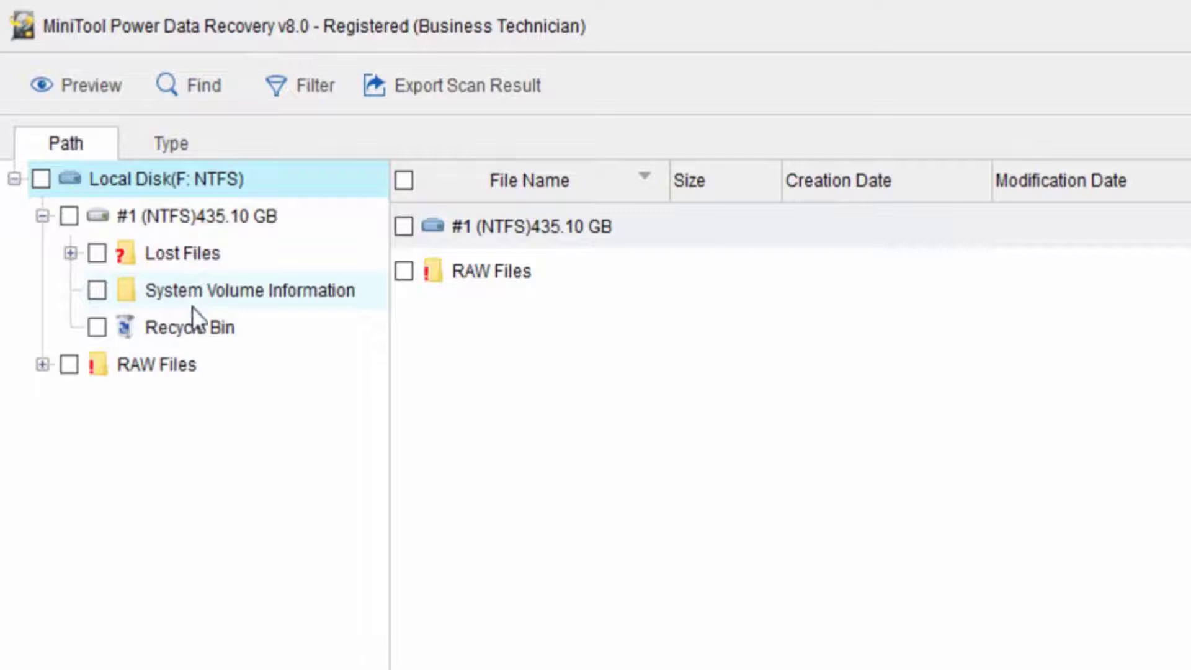
pyautogui.click(169, 222)
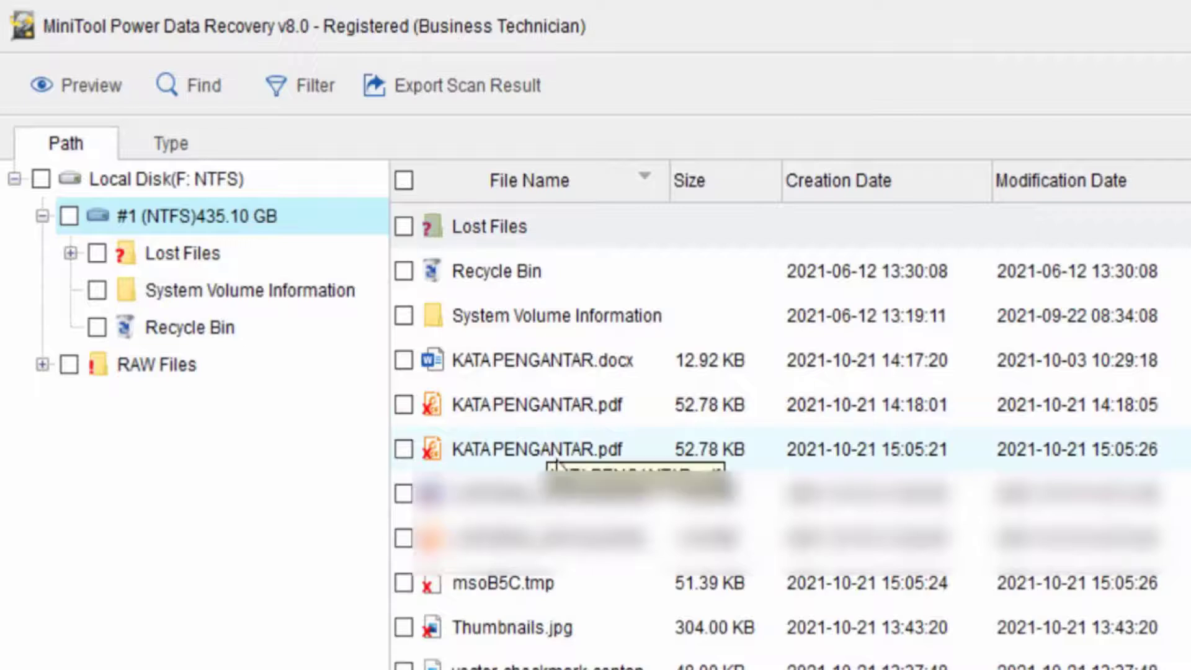
# Recover the KATA PENGANTAR PDF created at 15:05:21 and Thumbnails.jpg from the scan results, saving them to Local Disk (F:).
pyautogui.click(485, 449)
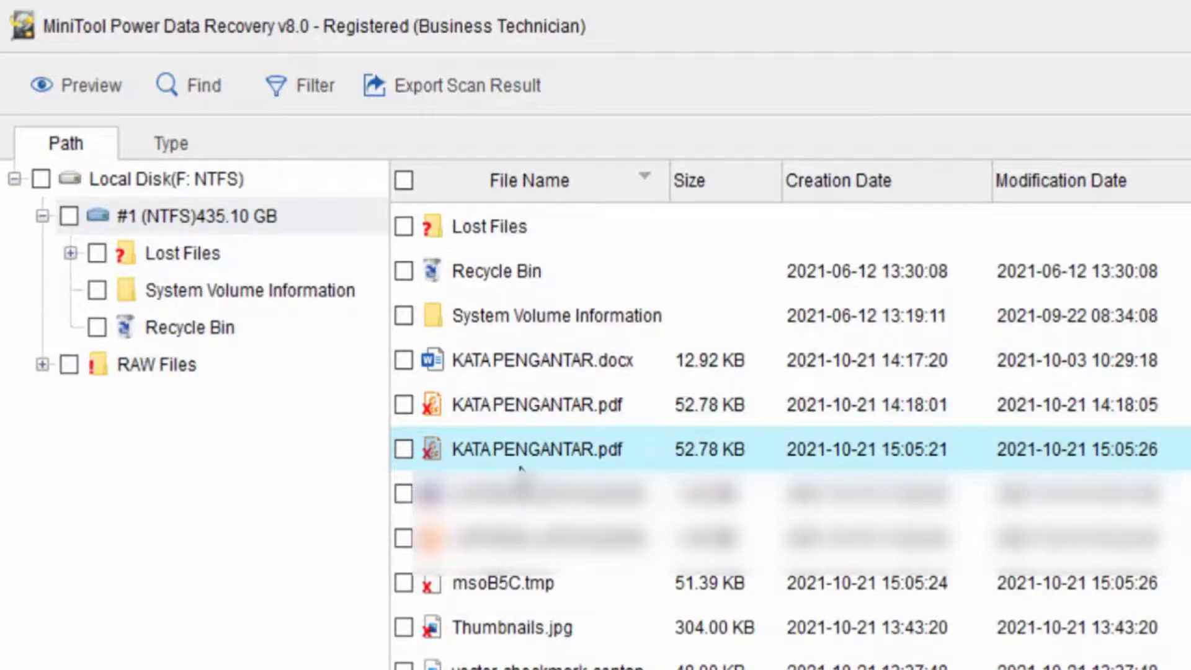
pyautogui.click(509, 631)
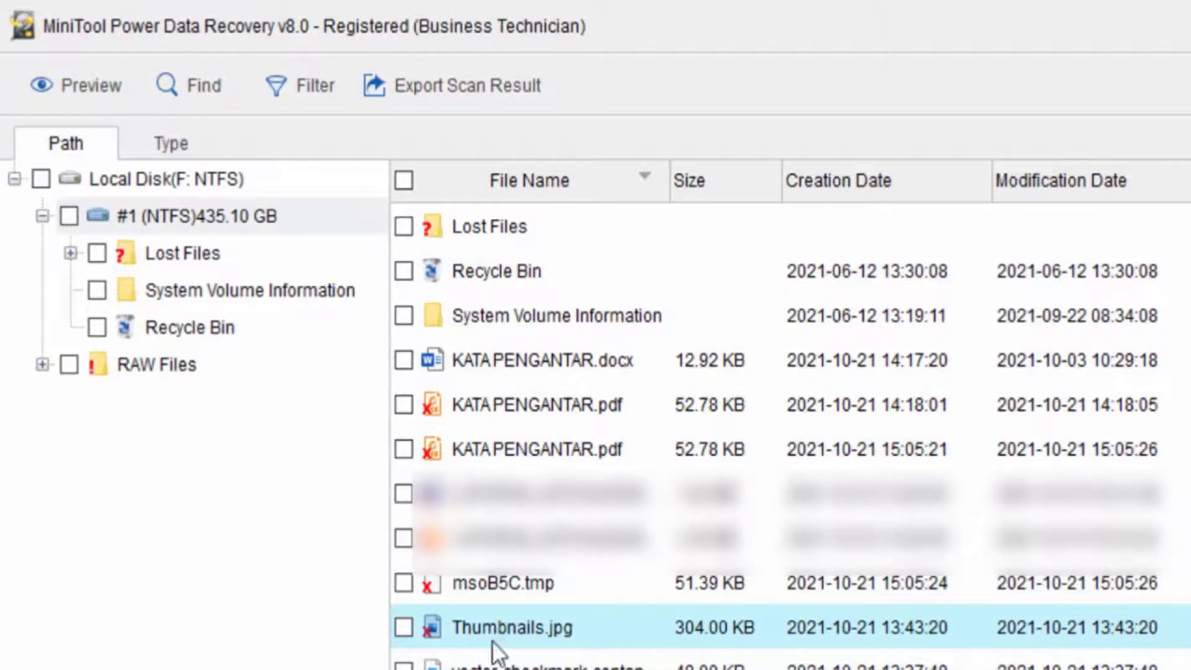
pyautogui.click(399, 445)
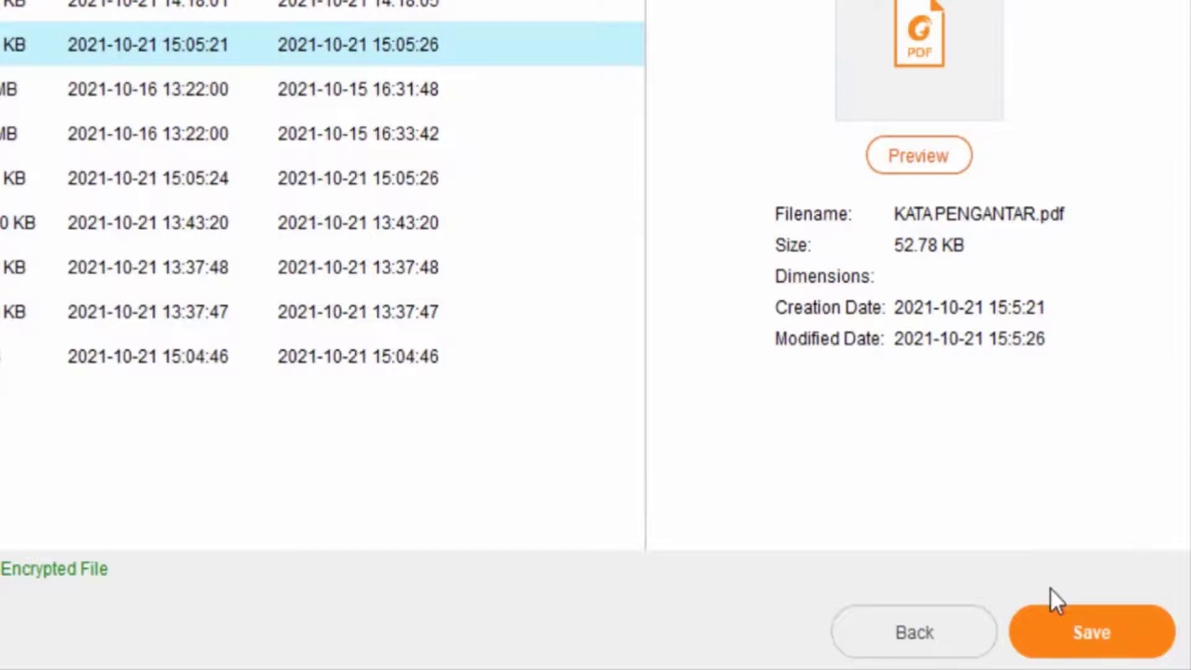
pyautogui.click(1079, 634)
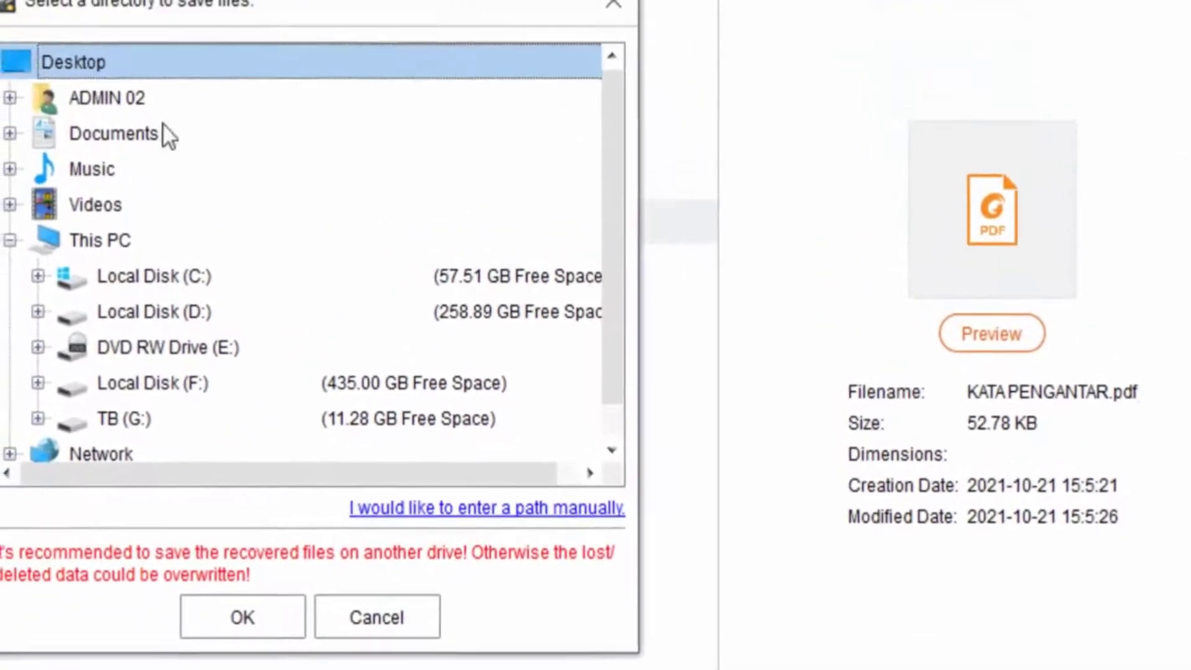
pyautogui.click(152, 349)
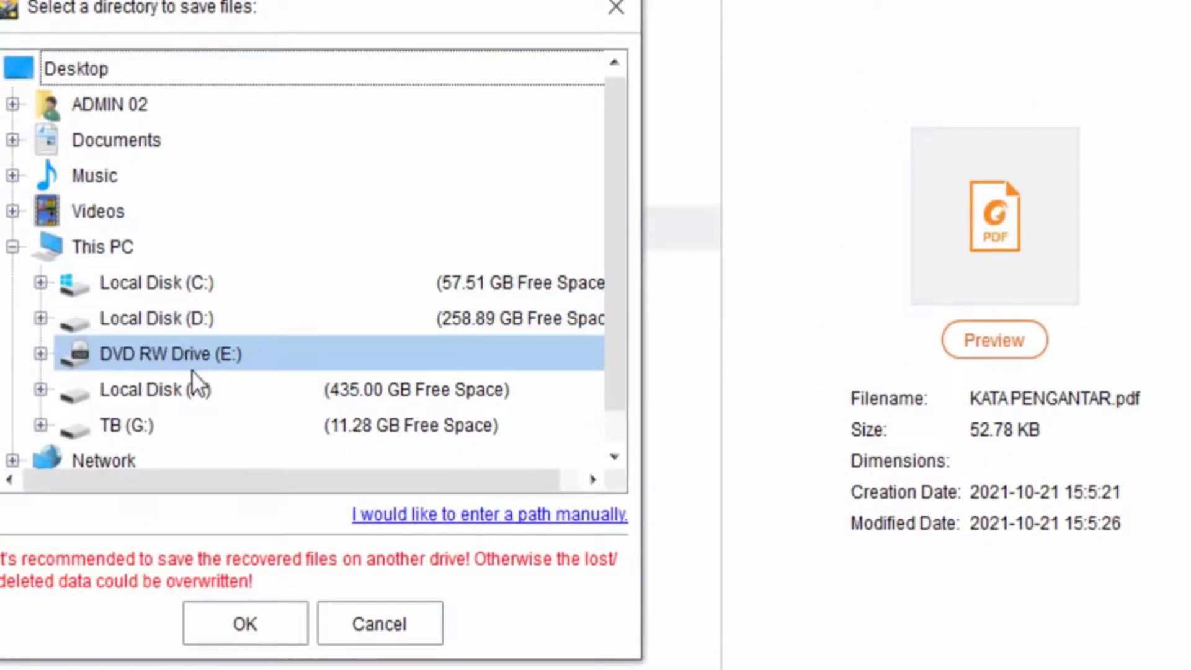
pyautogui.click(164, 389)
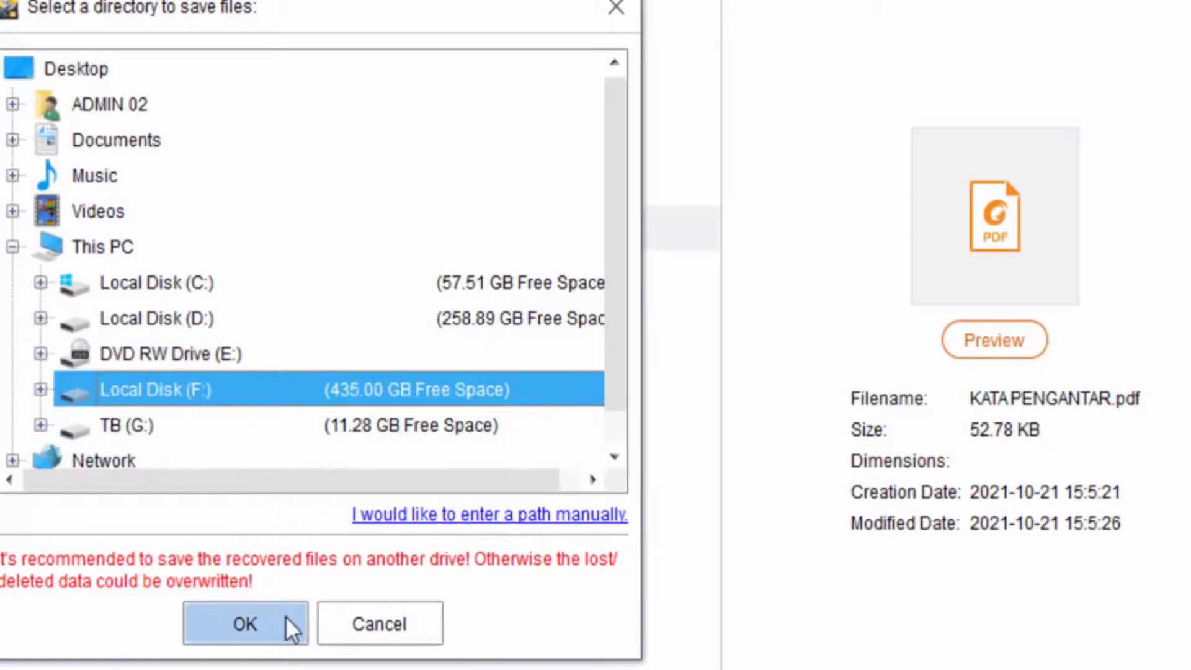
pyautogui.click(252, 626)
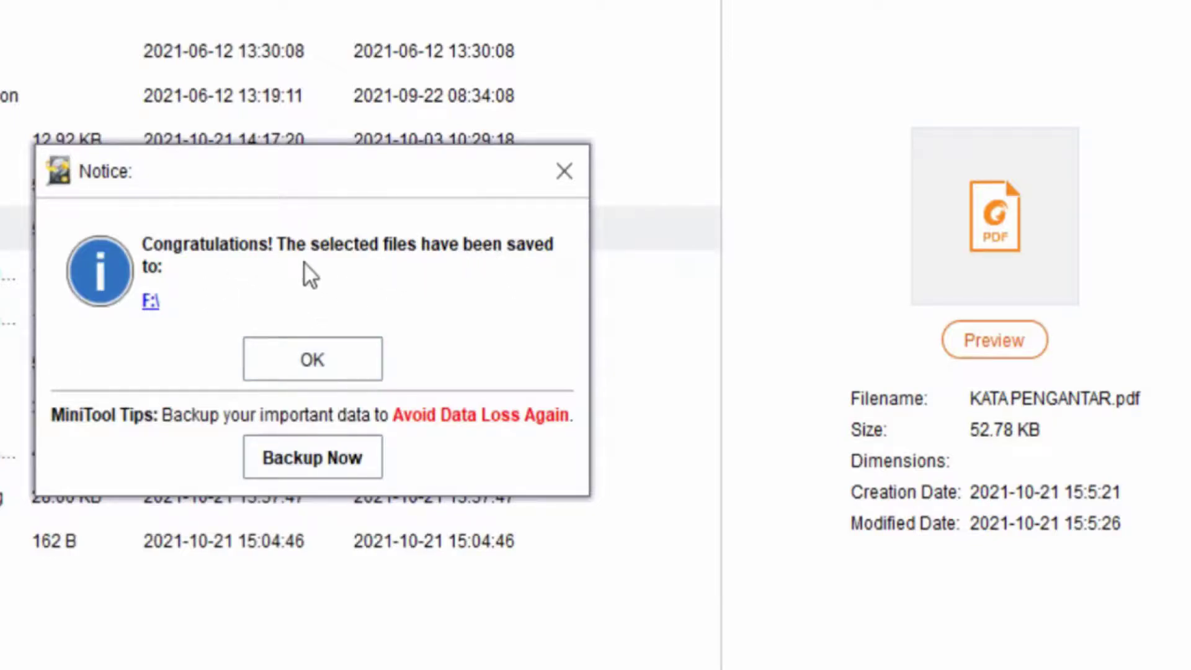
pyautogui.click(340, 363)
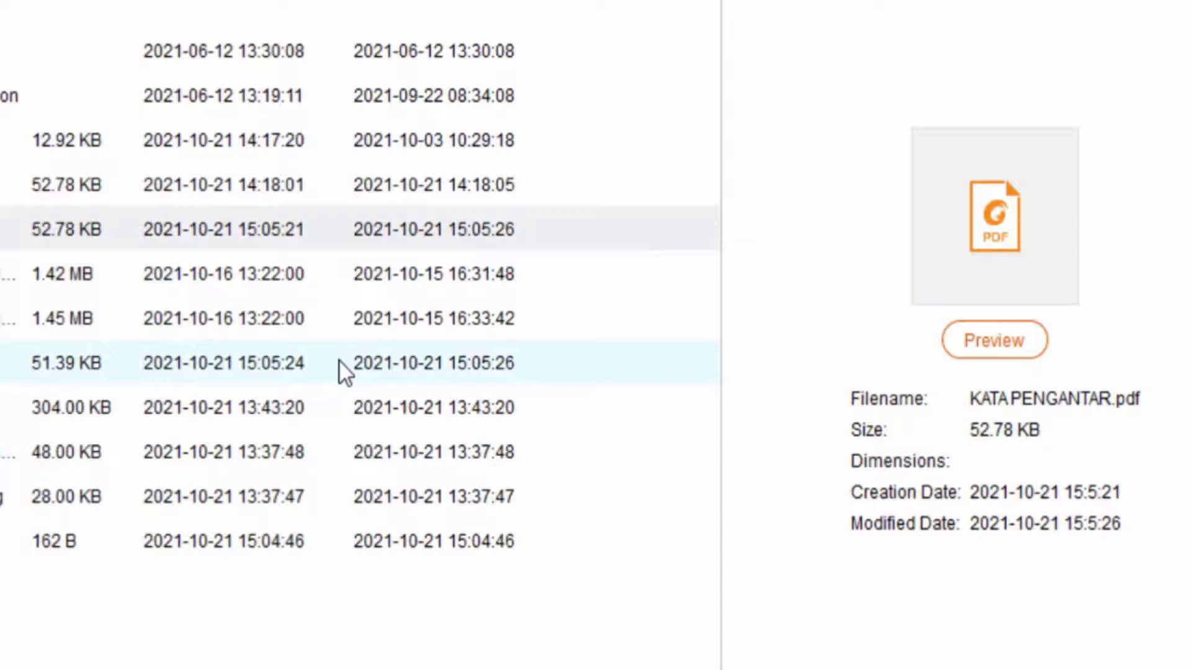
# Switch to the File Explorer window of Local Disk (F:) and open the recovered #1 (NTFS)435.10 GB folder.
pyautogui.moveTo(352, 669)
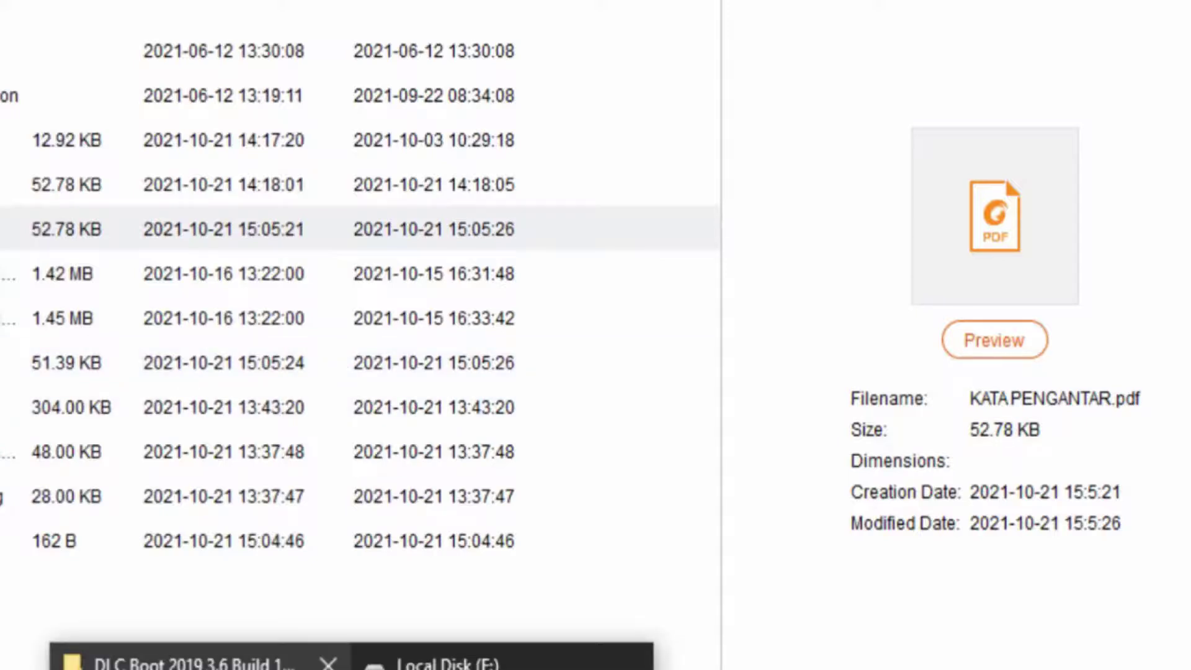
pyautogui.click(434, 663)
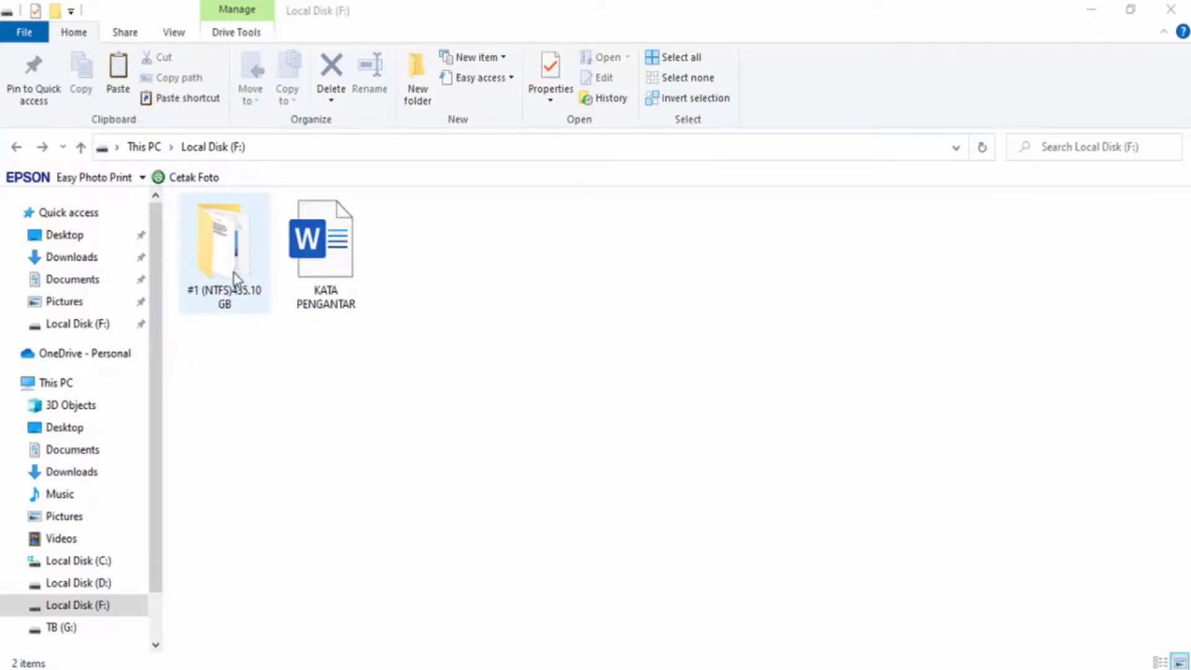
pyautogui.click(230, 248)
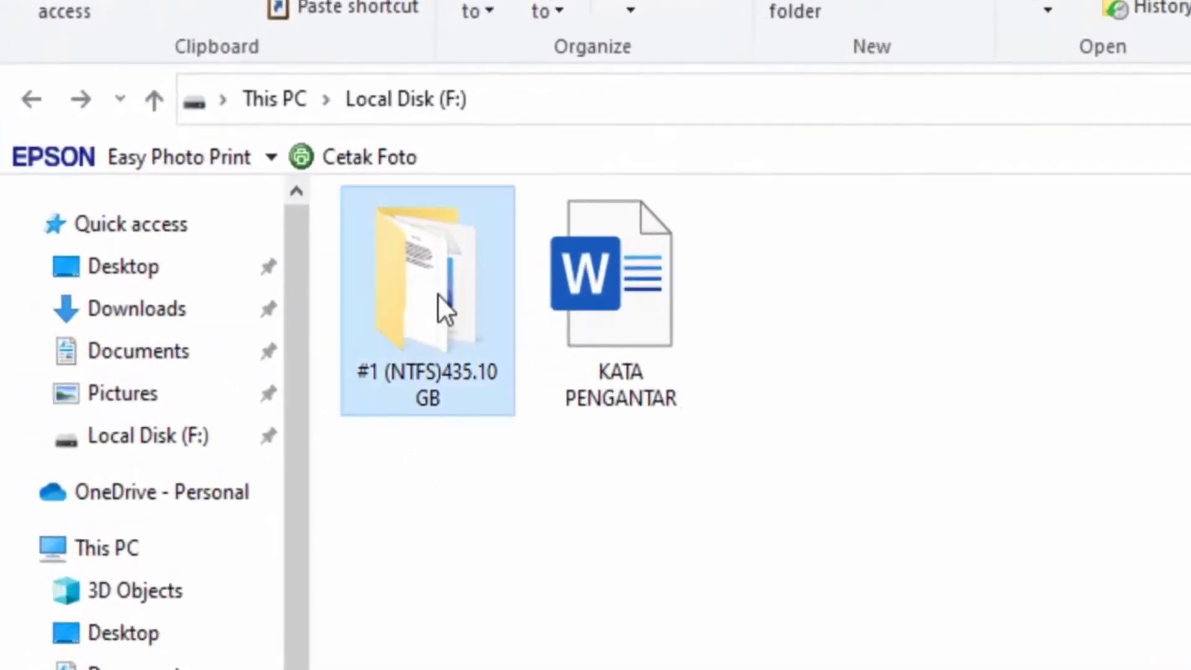
pyautogui.doubleClick(438, 293)
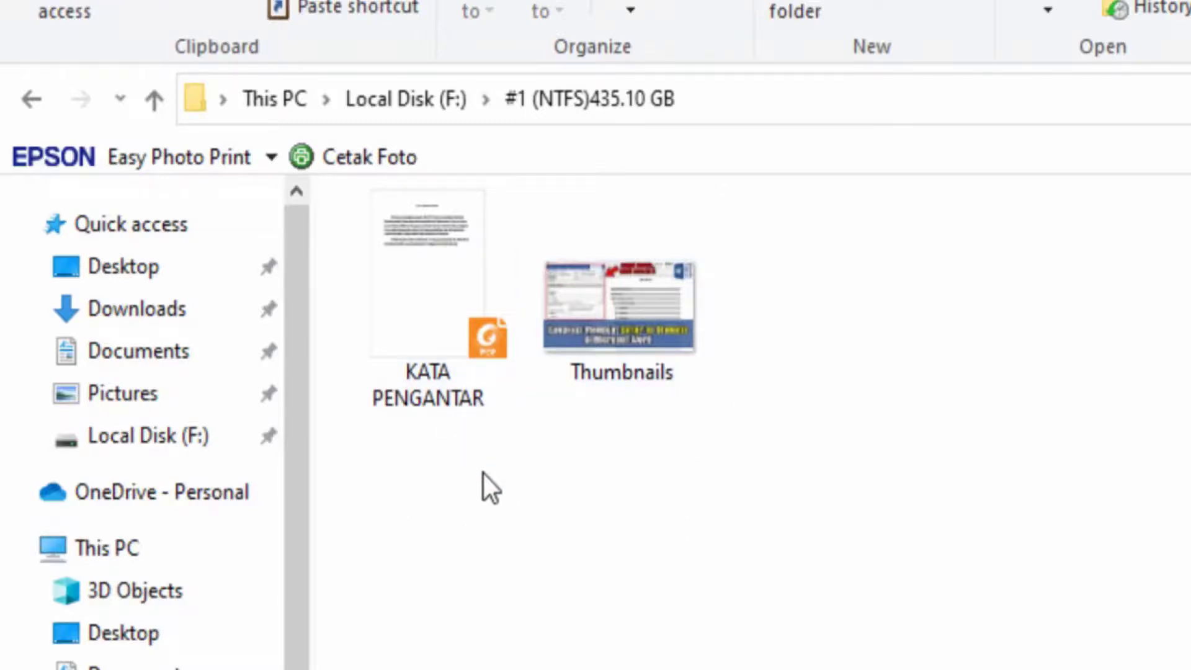
# Open the recovered KATA PENGANTAR PDF, look through its page to check the contents, and close it.
pyautogui.click(436, 309)
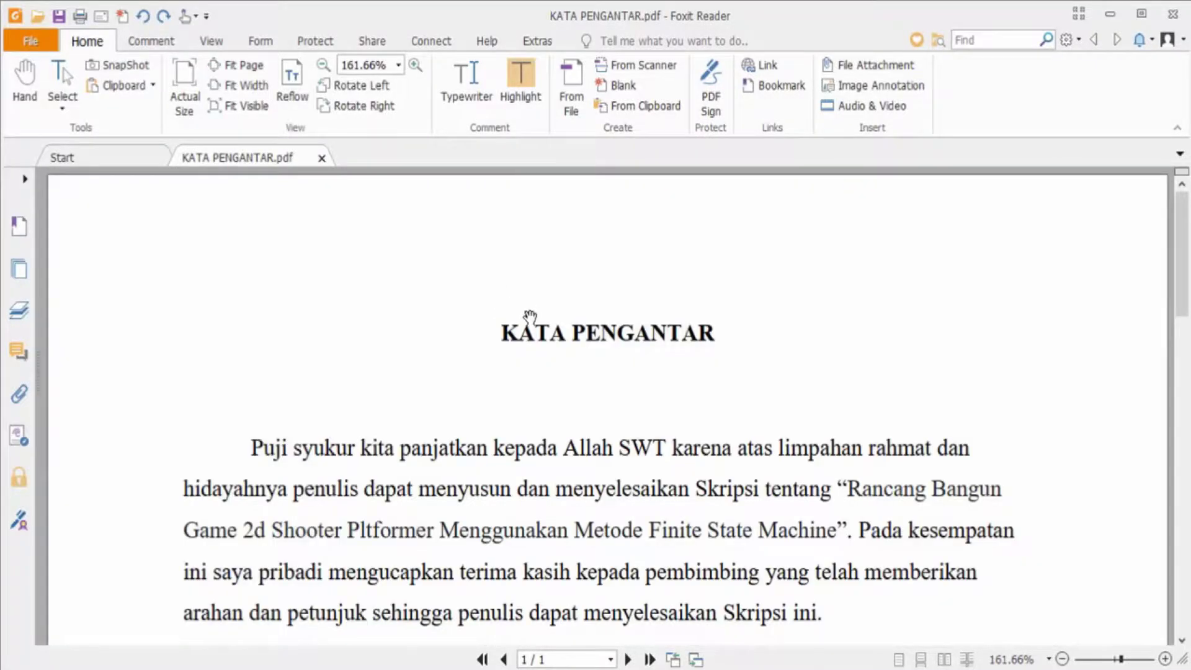
pyautogui.scroll(-5, 527, 313)
pyautogui.scroll(4, 525, 354)
pyautogui.scroll(1, 529, 360)
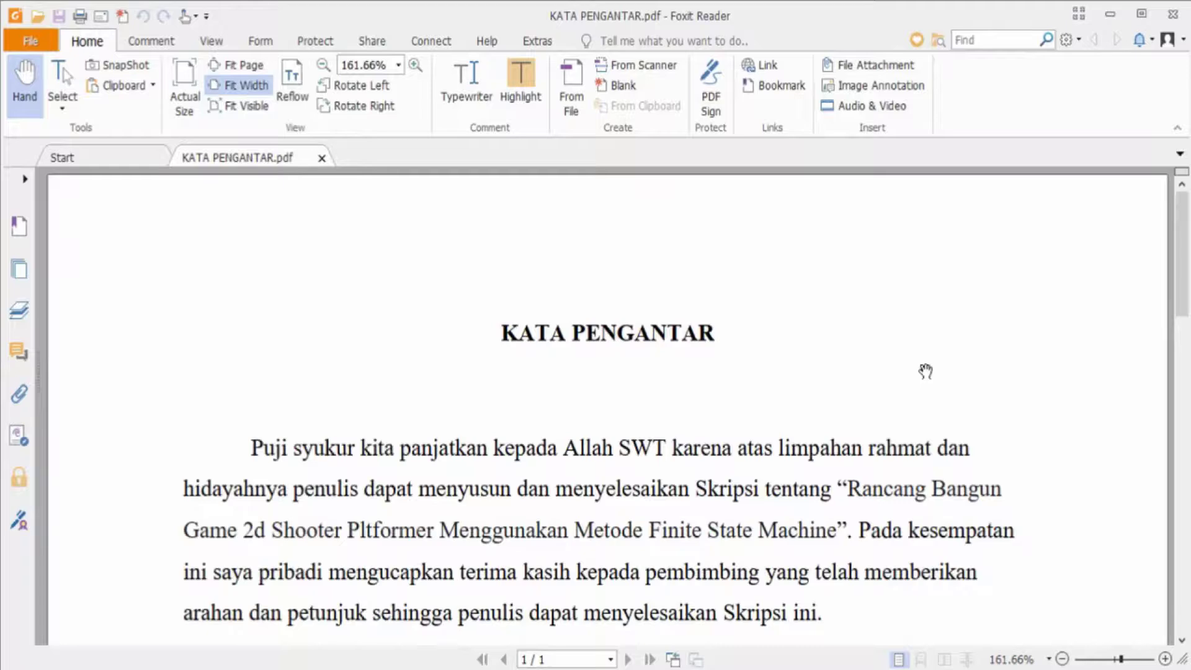
pyautogui.scroll(-8, 920, 375)
pyautogui.moveTo(1185, 432); pyautogui.dragTo(1182, 290)
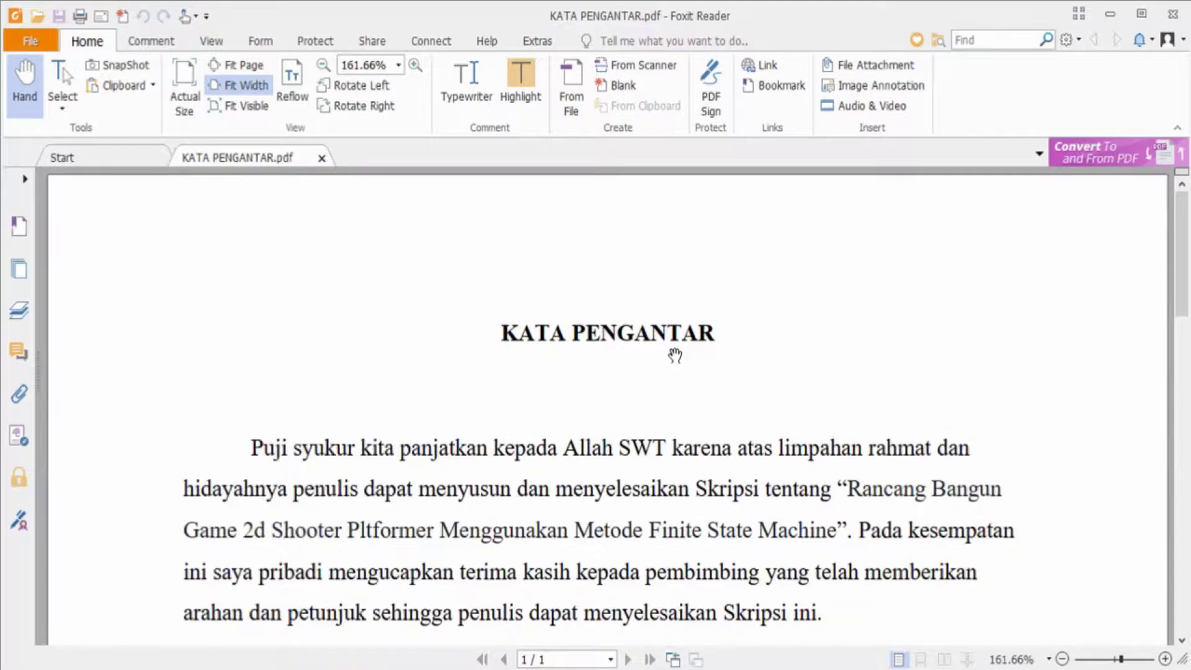
pyautogui.click(1173, 13)
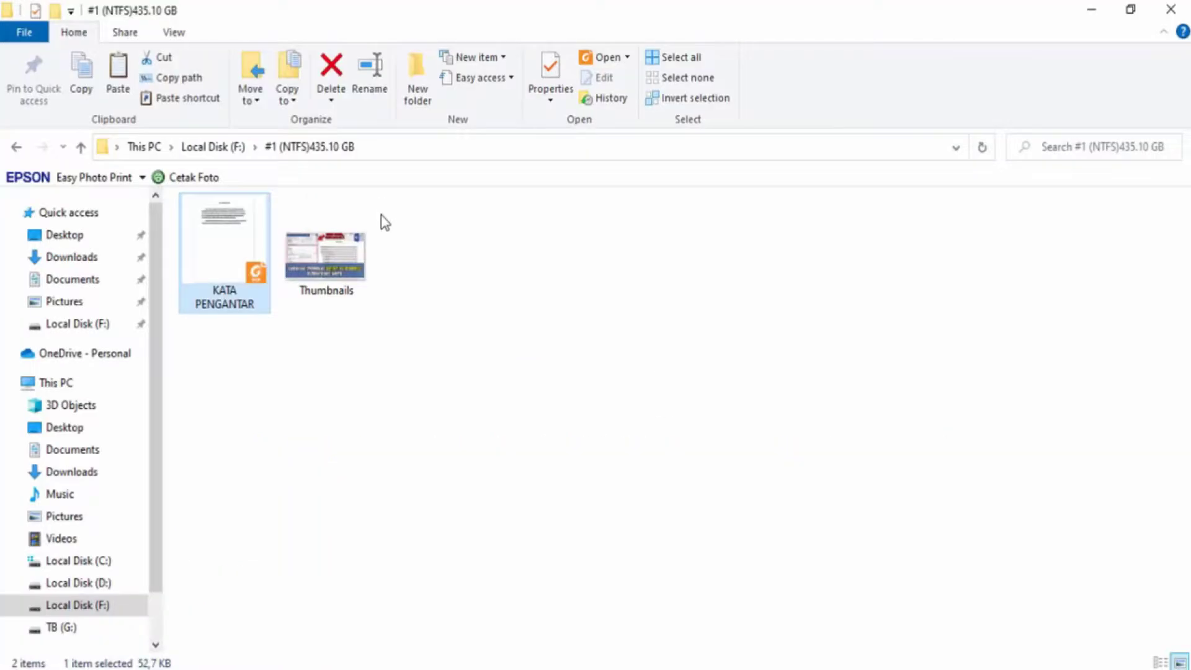
# View the recovered Thumbnails image to check it, close it, and return to the root of Local Disk (F:).
pyautogui.click(378, 338)
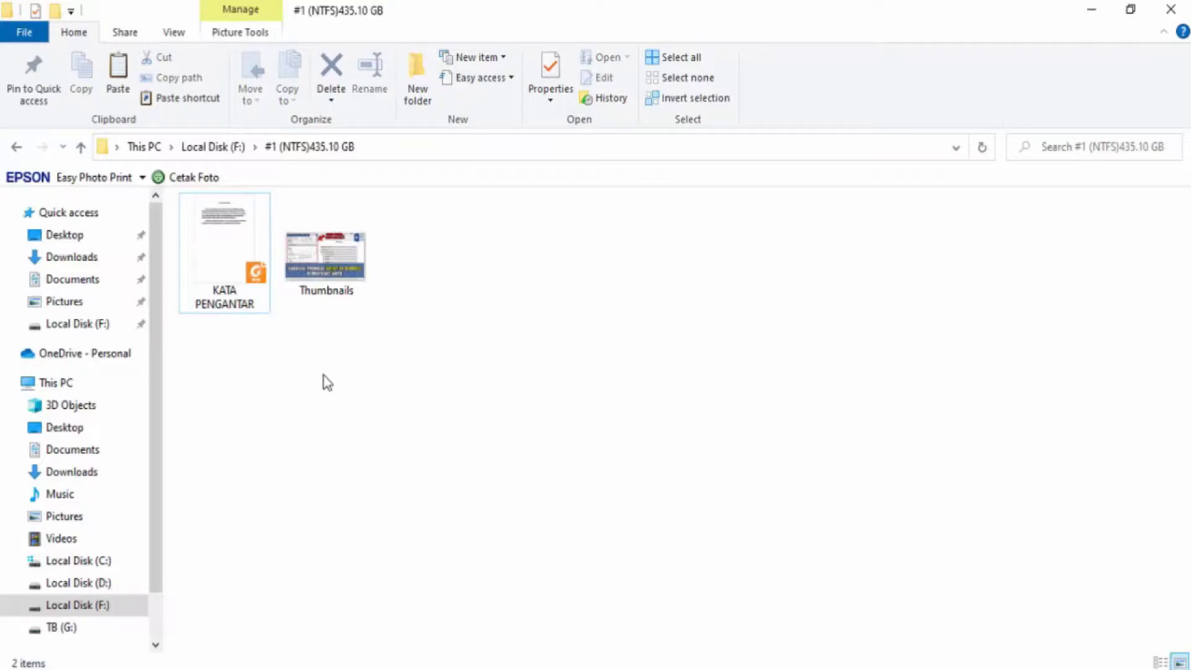
pyautogui.click(337, 256)
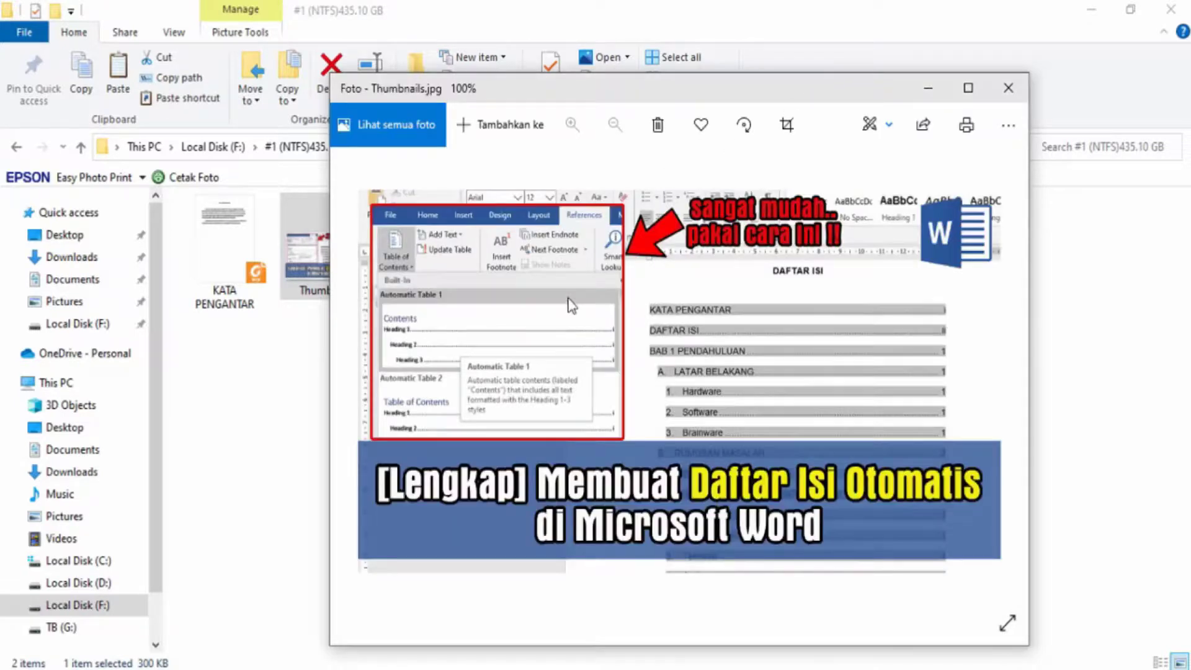
pyautogui.moveTo(826, 93); pyautogui.dragTo(767, 76)
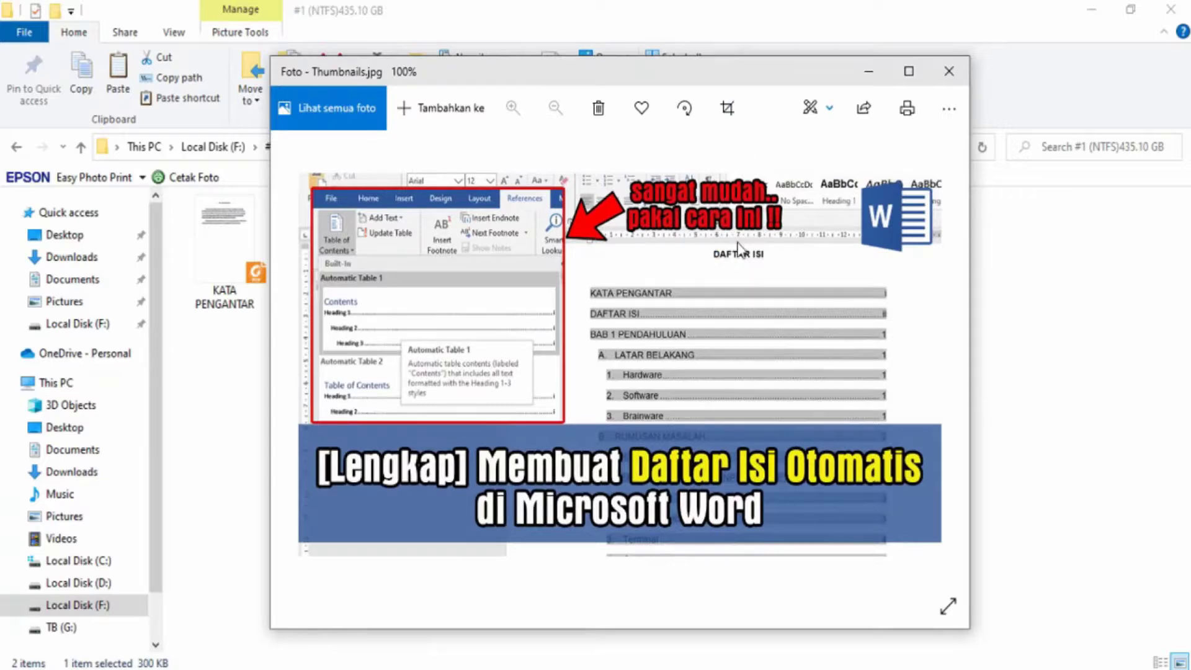
pyautogui.moveTo(752, 78); pyautogui.dragTo(693, 132)
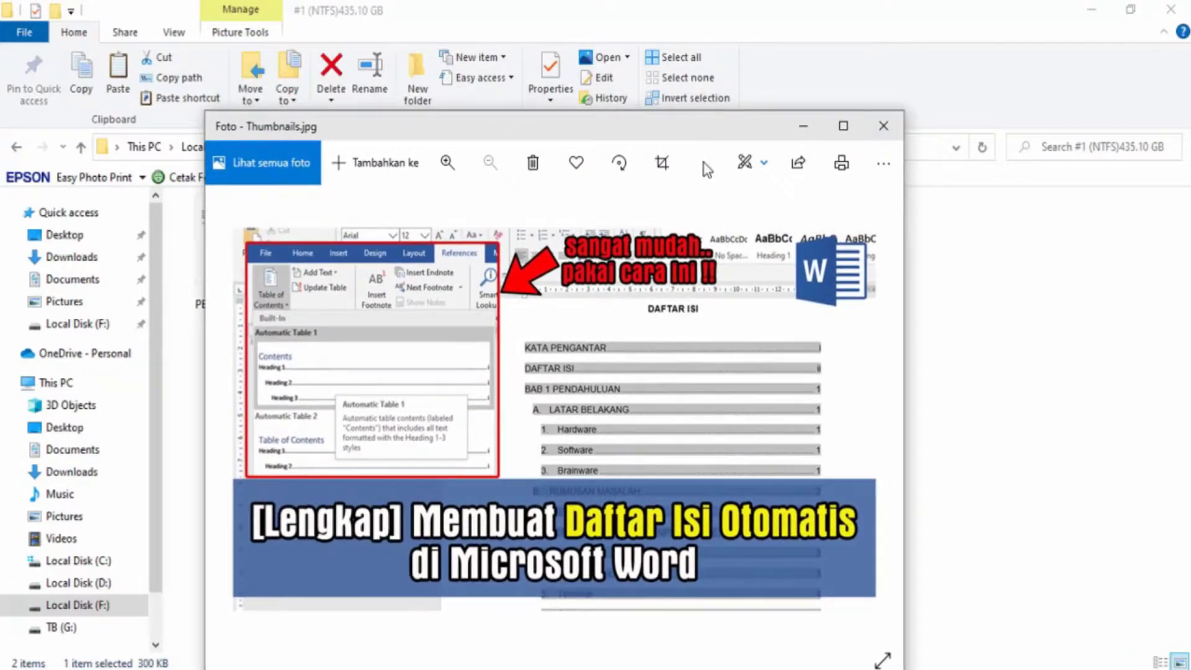
pyautogui.click(884, 126)
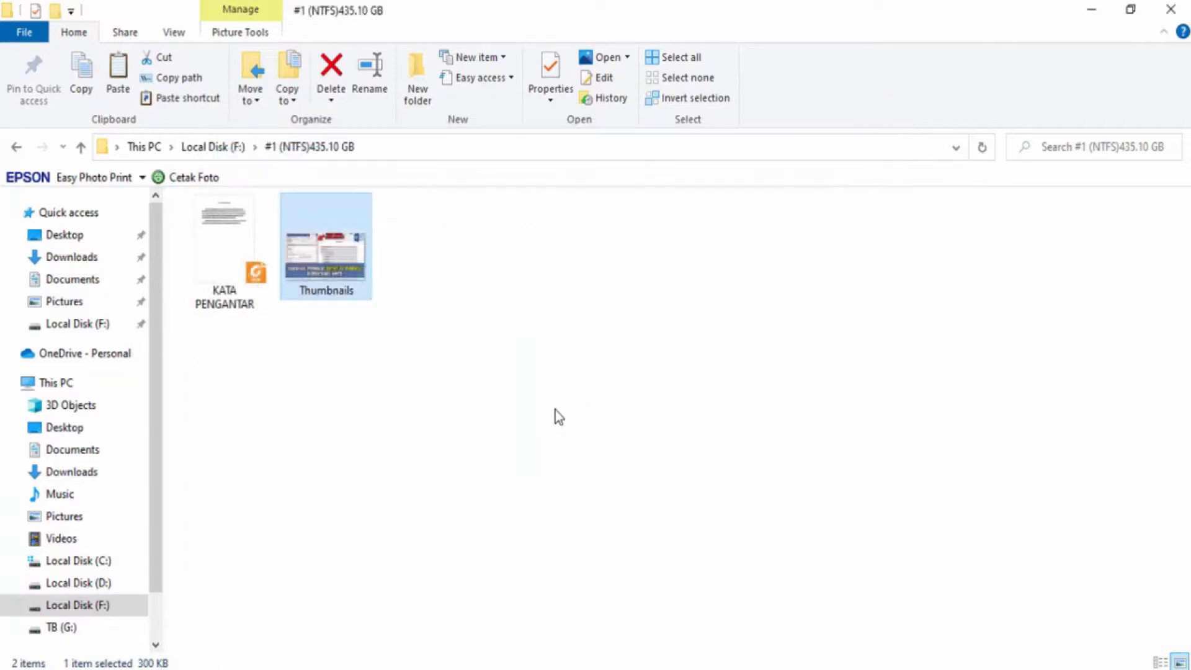
pyautogui.hotkey('alt', 'Up')
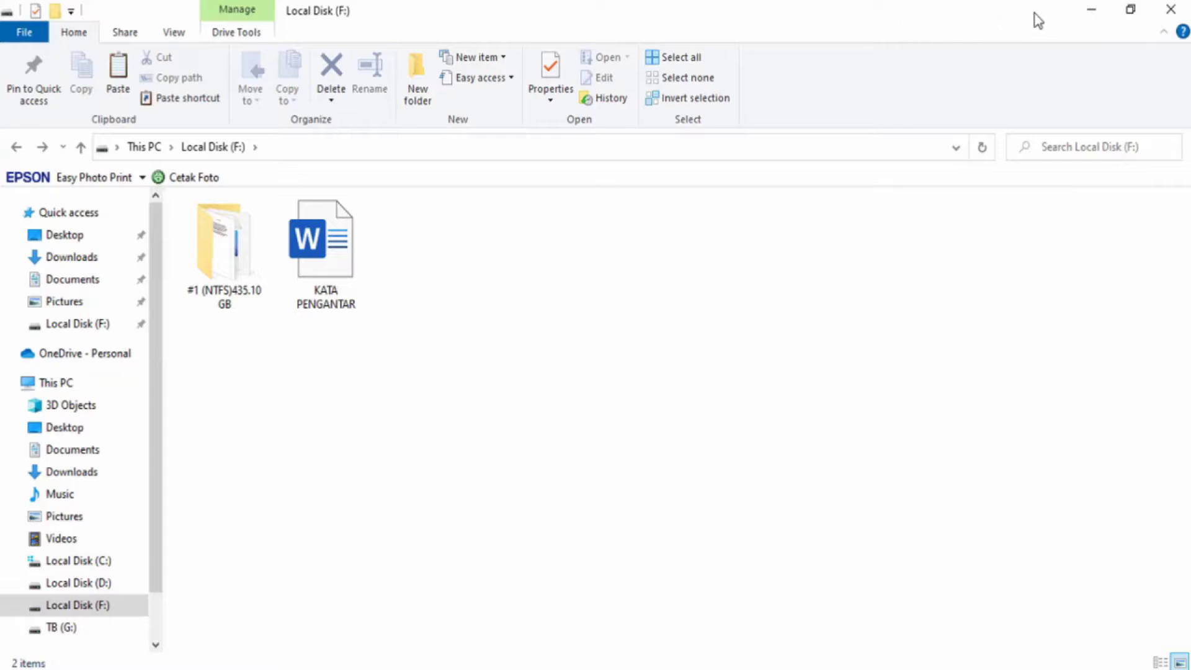
# Switch back to MiniTool Power Data Recovery, collapse the #1 (NTFS) partition in the scan results, and exit the program.
pyautogui.click(1092, 12)
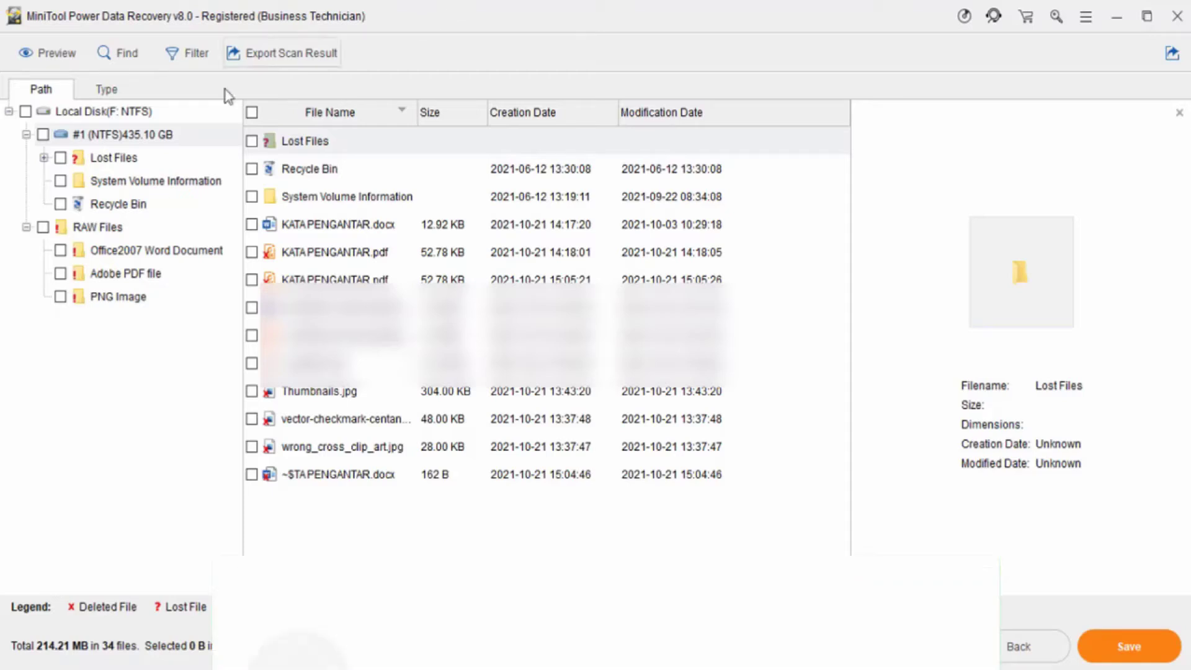
pyautogui.click(26, 135)
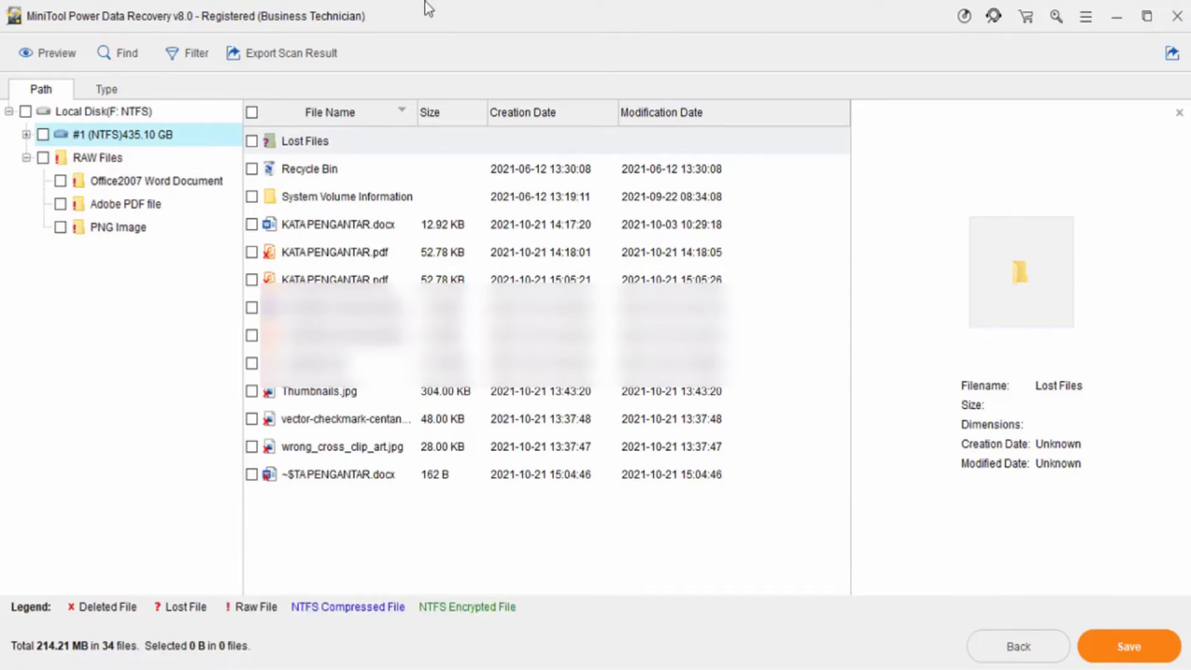
pyautogui.click(1179, 25)
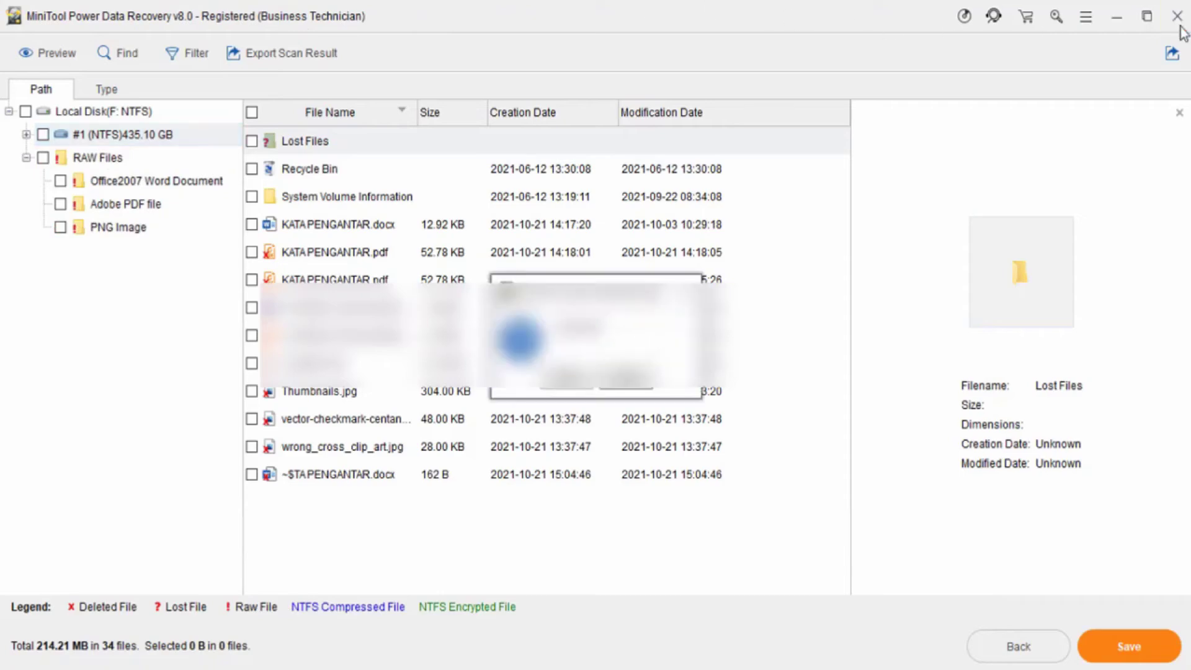
pyautogui.click(564, 380)
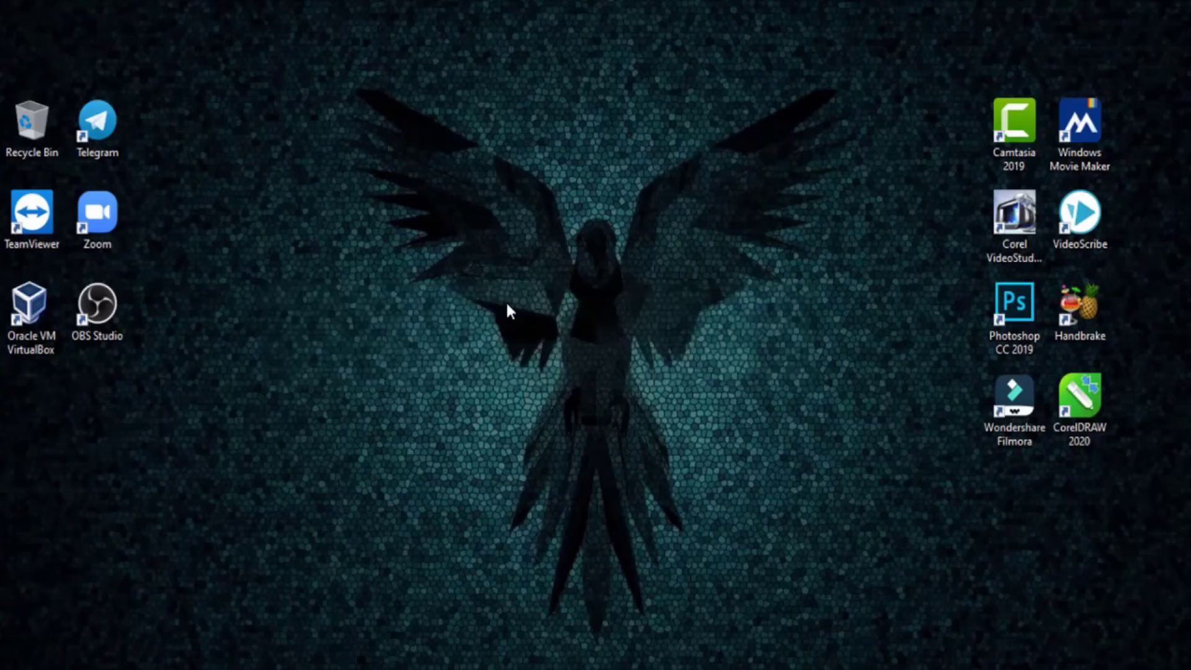